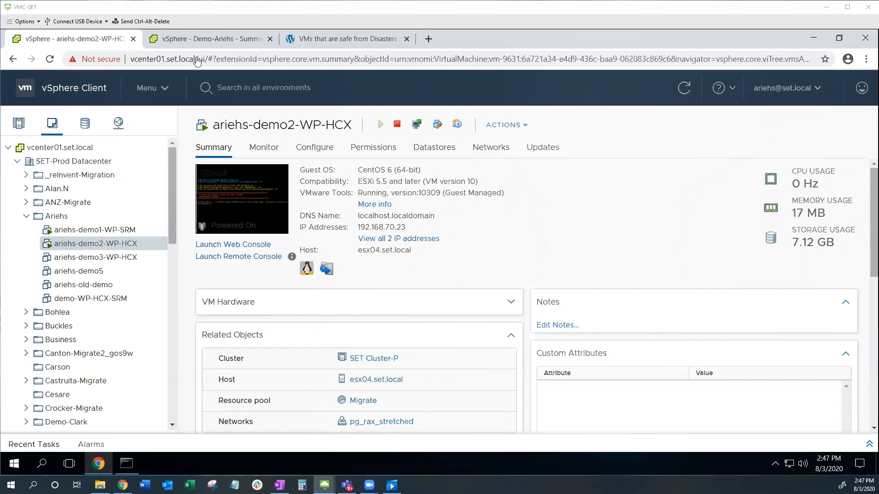
Compare the web addresses of the on-premises and cloud vCenters and check the IP address of the ariehs-demo2-WP-HCX VM.
left_click_drag(194, 58, 122, 59)
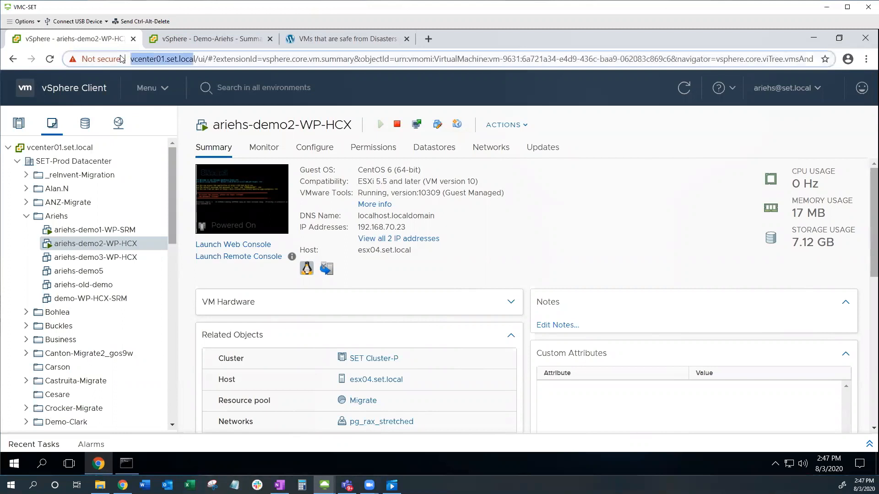
left_click(205, 41)
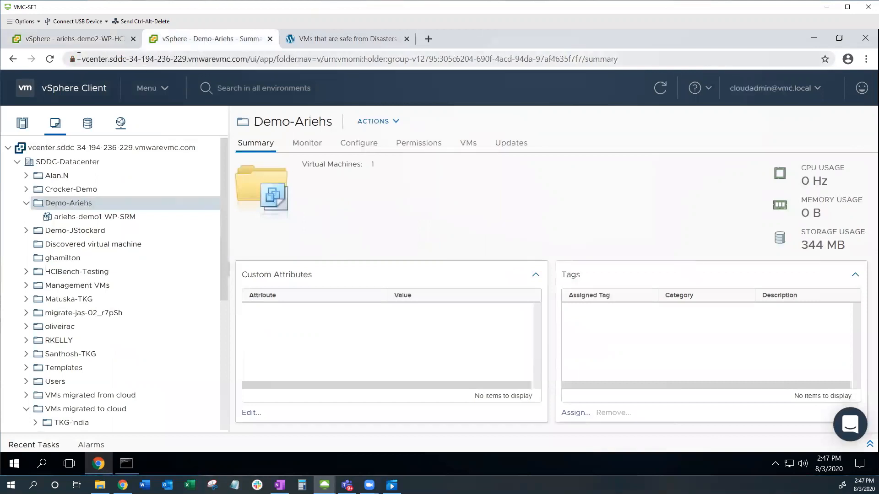
left_click_drag(79, 59, 246, 59)
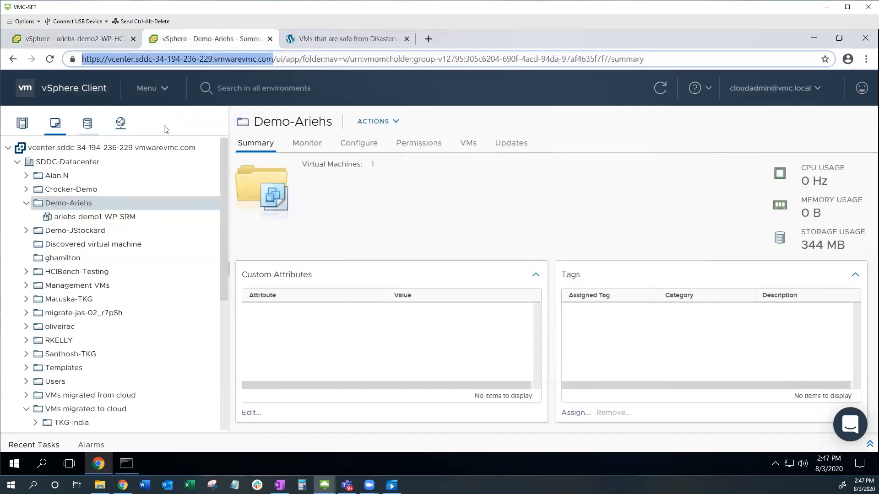
left_click(89, 46)
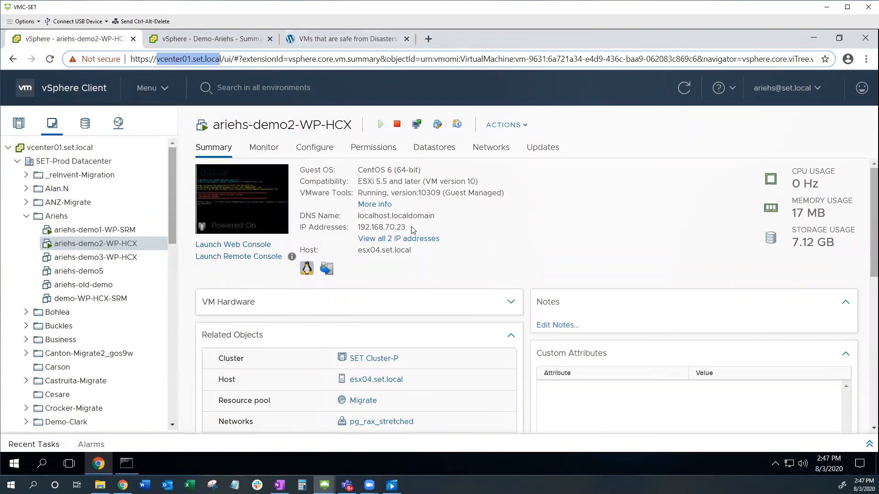
left_click_drag(414, 229, 356, 229)
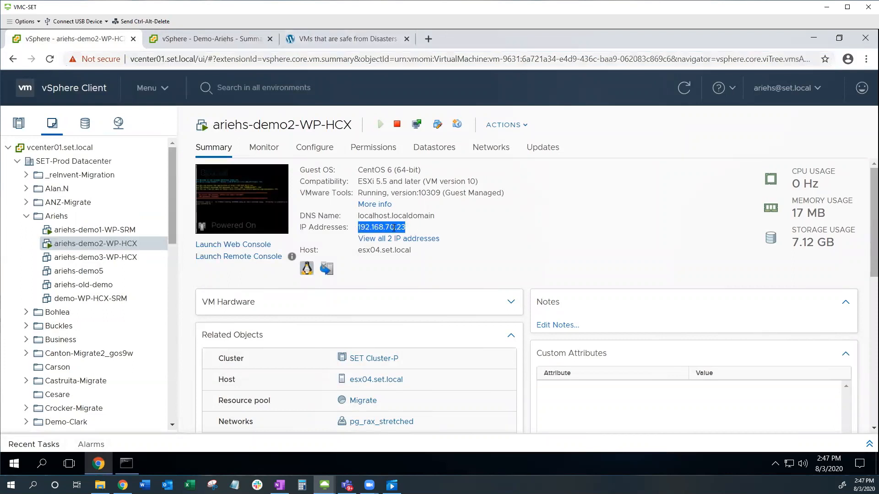
Reload the WordPress site at 192.168.70.23 and look through its posts.
left_click_drag(325, 52, 178, 62)
left_click(201, 60)
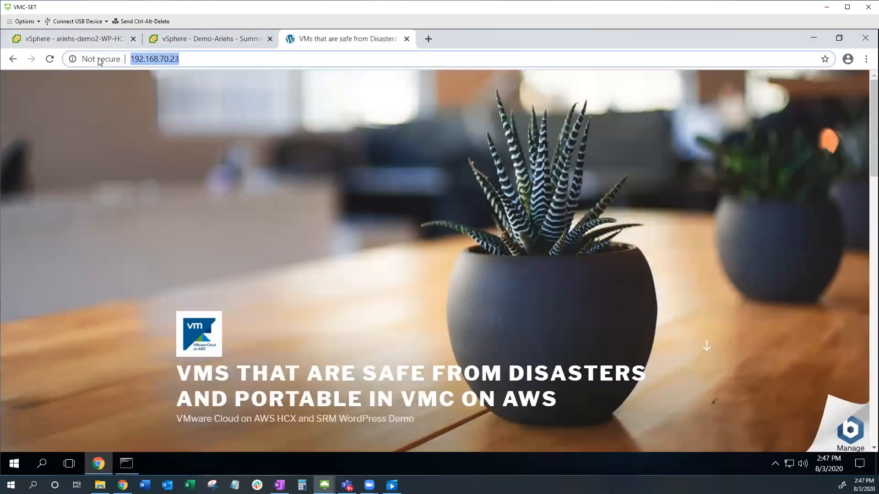
left_click(50, 59)
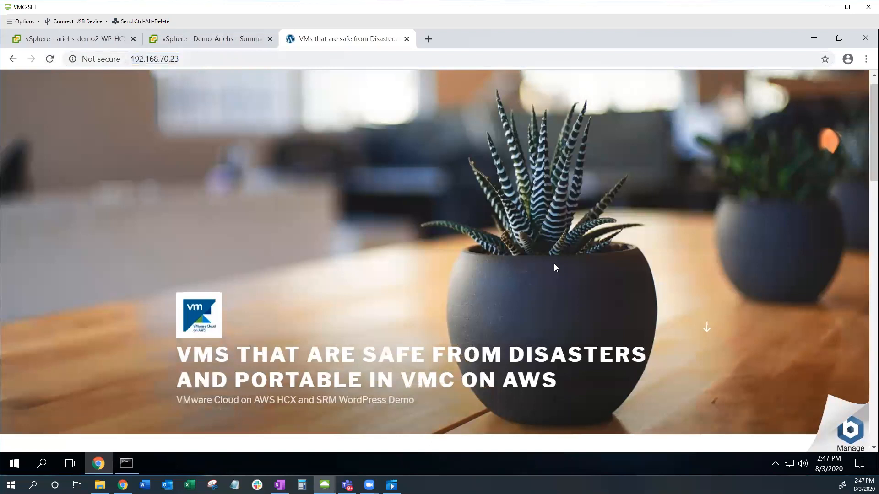
scroll(554, 263, "down", 5)
scroll(556, 268, "down", 2)
scroll(556, 266, "down", 2)
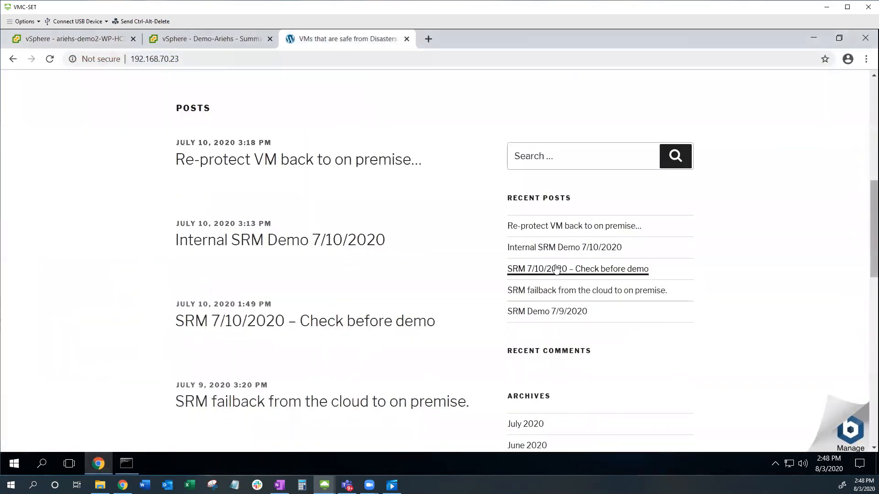
scroll(550, 273, "up", 9)
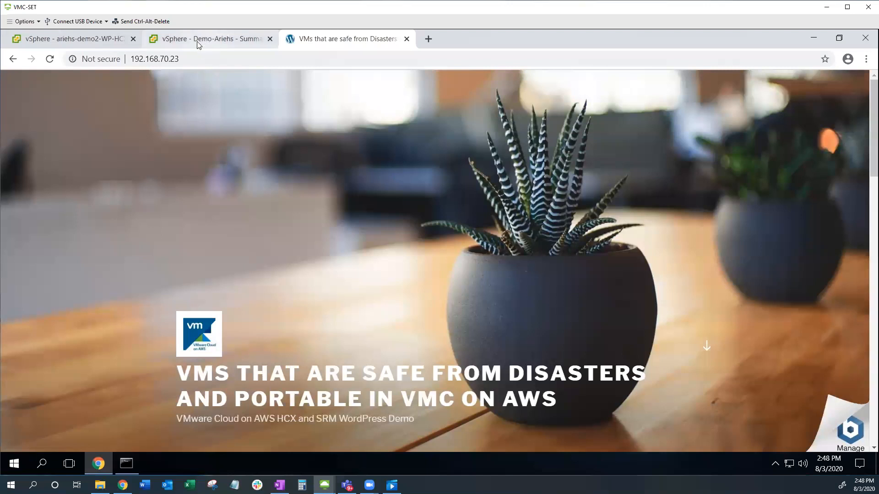
Open the HCX dashboard in the on-premises vCenter and inspect both paired sites on the map.
left_click(72, 41)
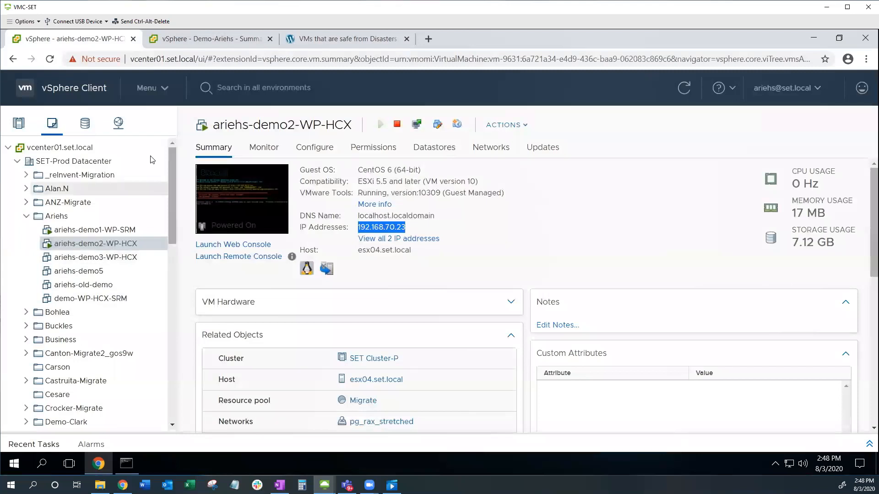
left_click(163, 89)
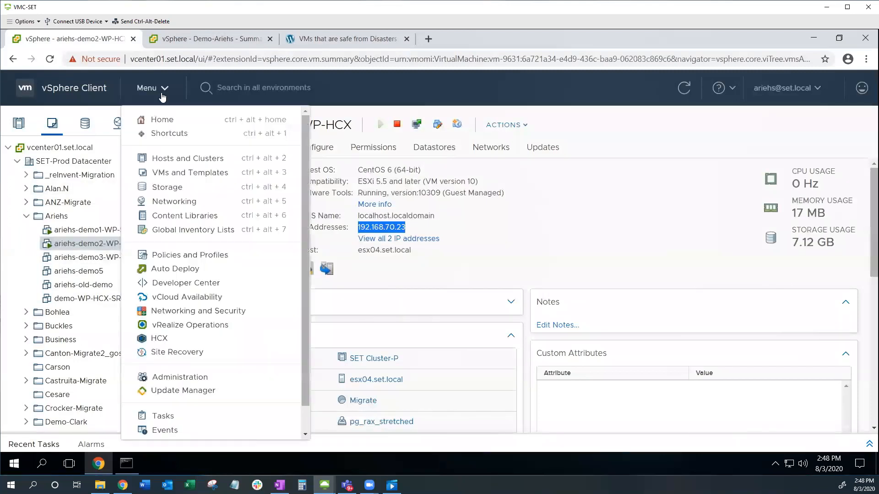
left_click(160, 339)
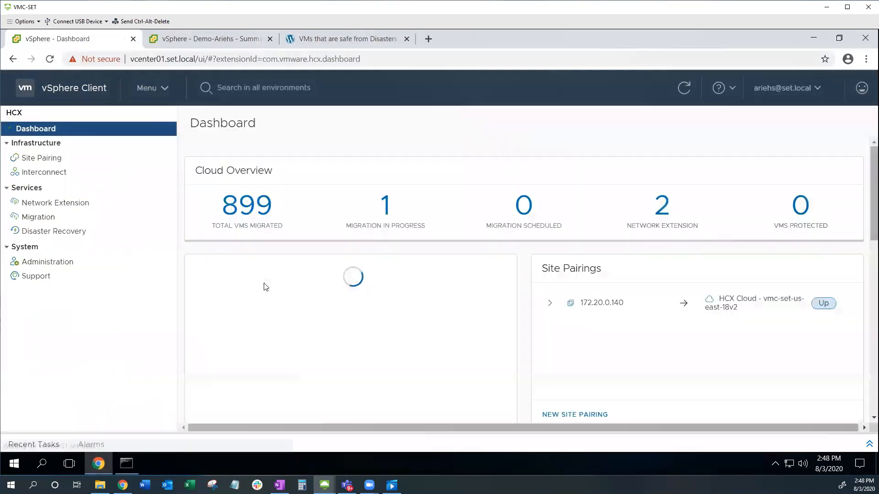
mouse_move(309, 346)
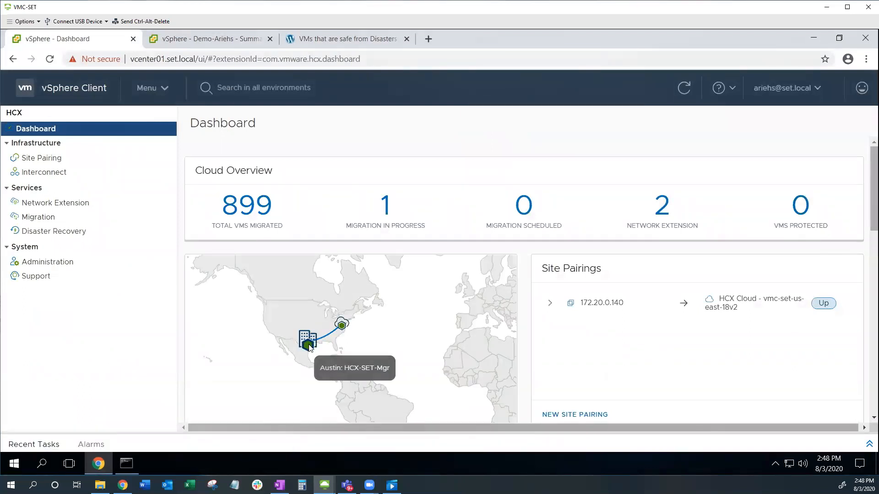
mouse_move(342, 327)
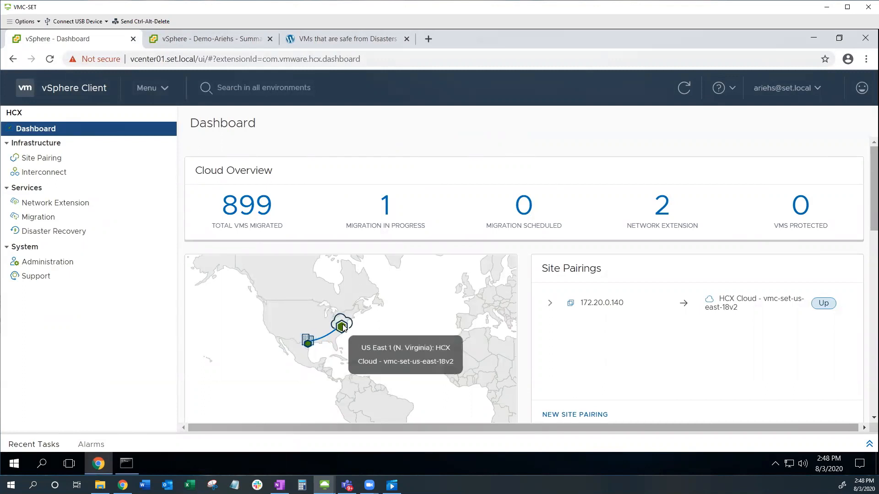
Start a new HCX migration and select ariehs-demo2-WP-HCX from the Ariehs folder, with its individual placement settings expanded.
left_click(47, 222)
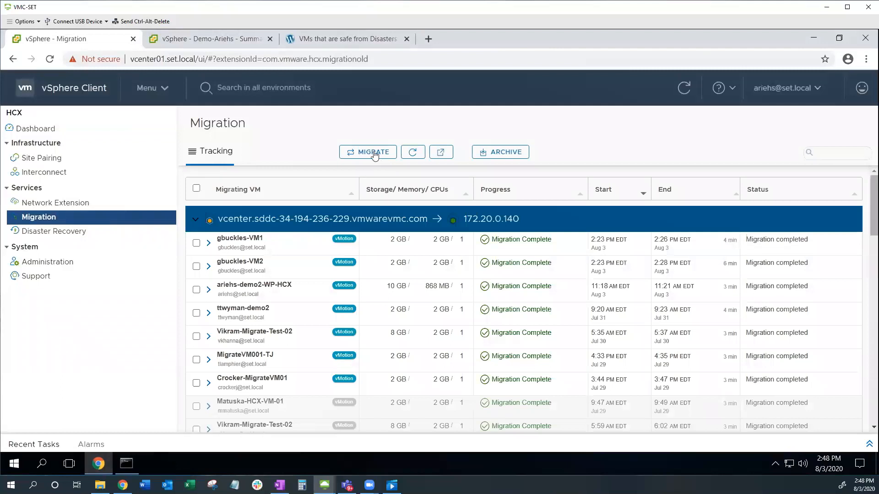
left_click(373, 153)
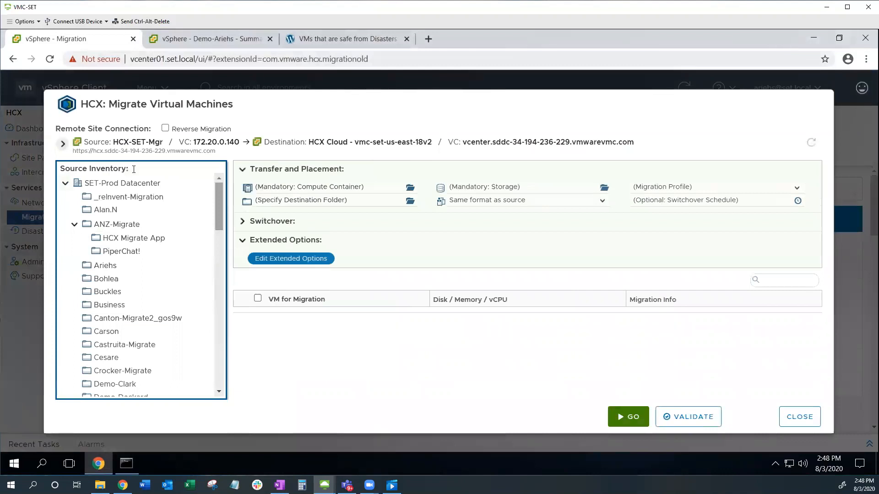
left_click(108, 269)
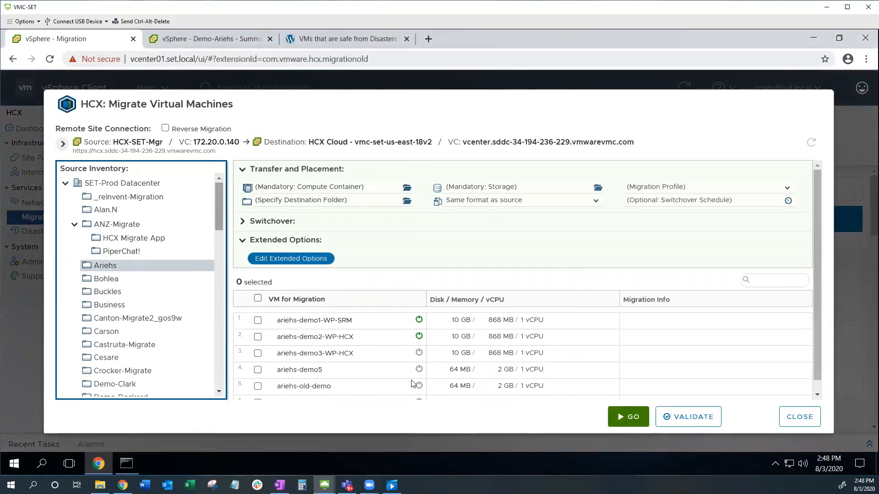
left_click(257, 338)
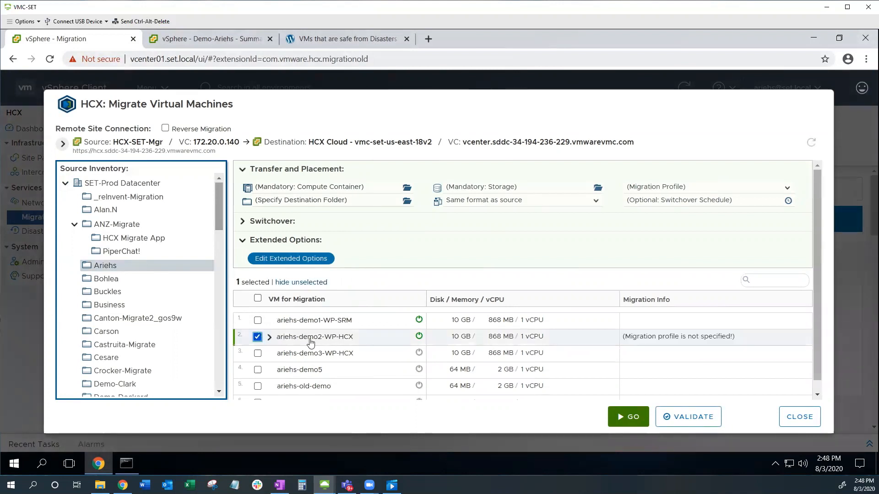
left_click(269, 337)
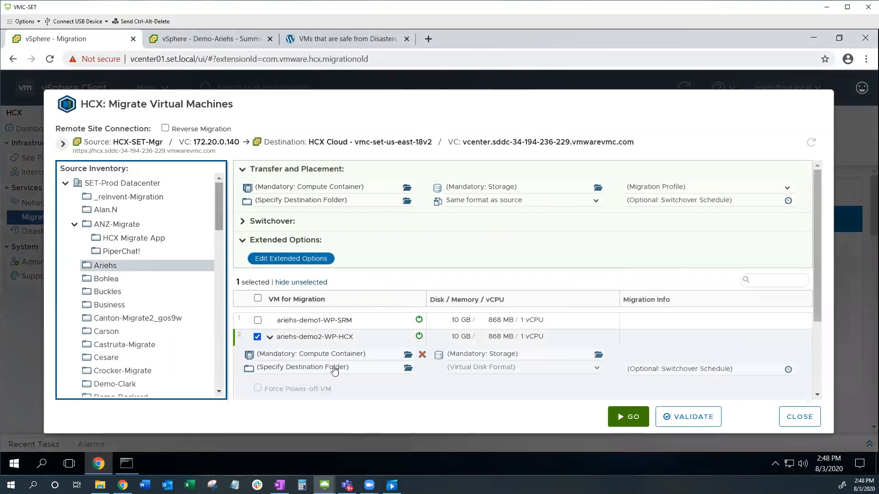
Set the destination compute container for ariehs-demo2-WP-HCX to Migration-ResourcePool.
left_click(407, 355)
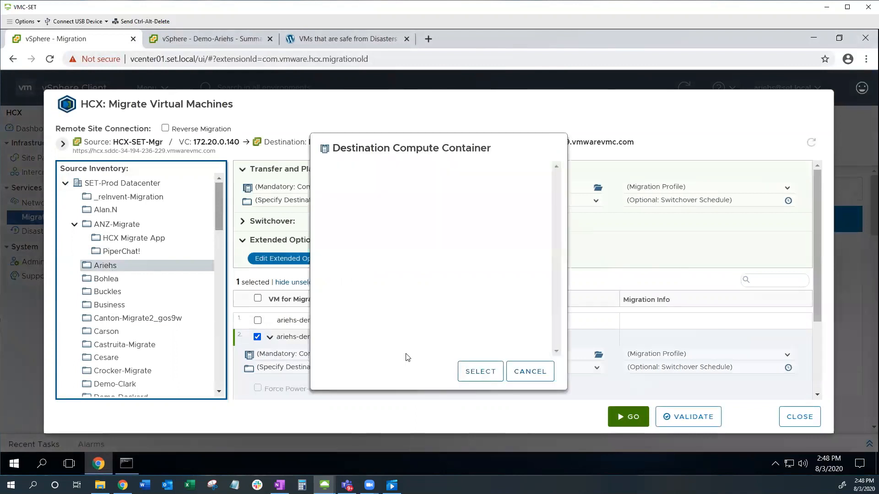
left_click_drag(558, 214, 555, 276)
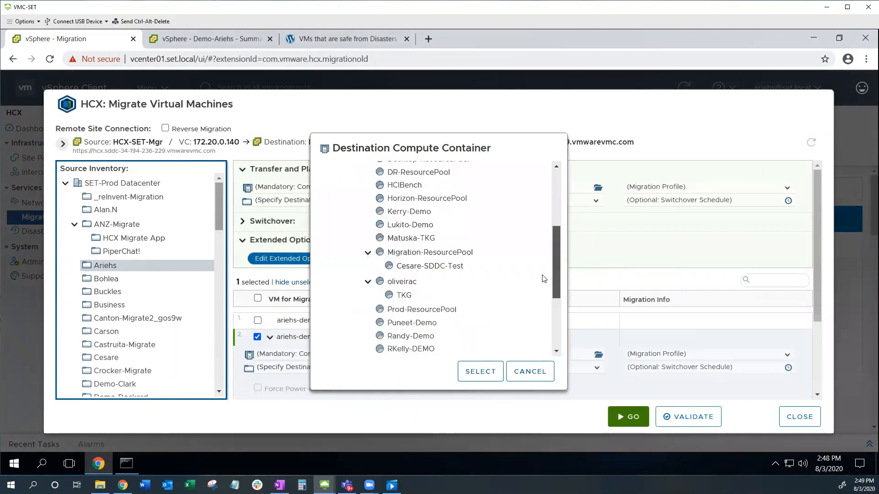
scroll(466, 229, "down", 1)
left_click(466, 227)
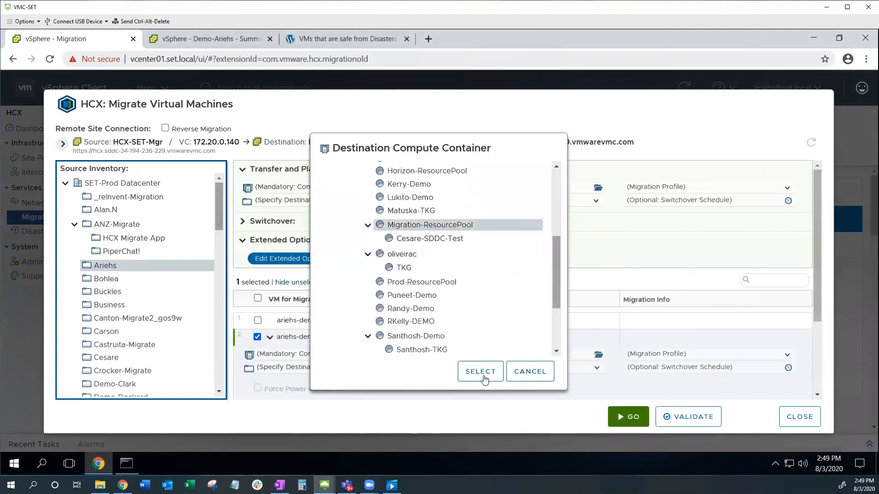
left_click(481, 373)
Set the VM's destination folder to Demo-Ariehs under SDDC-Datacenter.
left_click(407, 369)
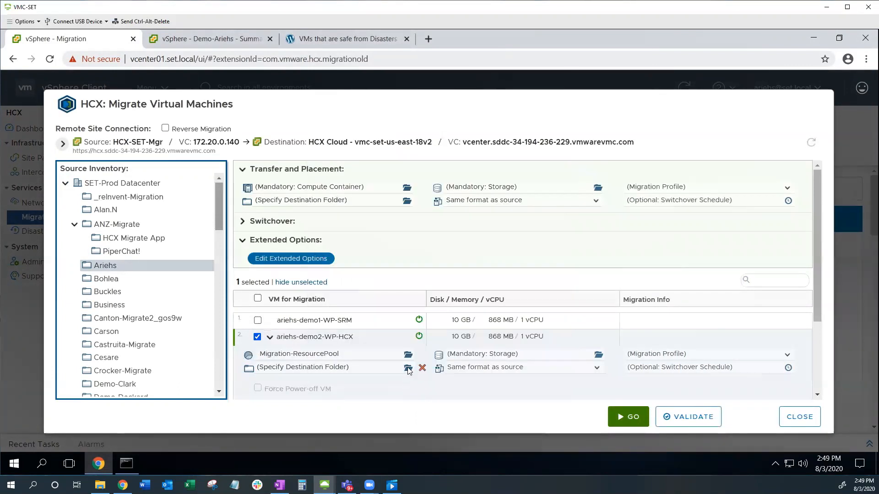
left_click(366, 187)
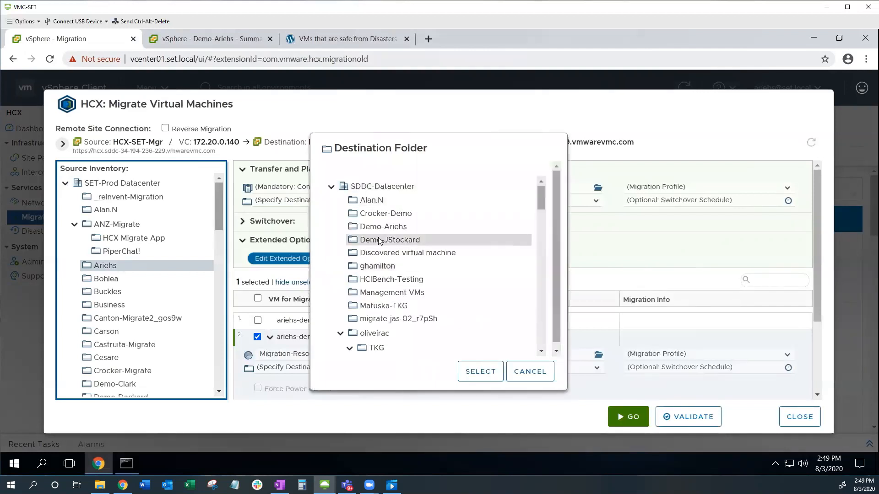
left_click(480, 372)
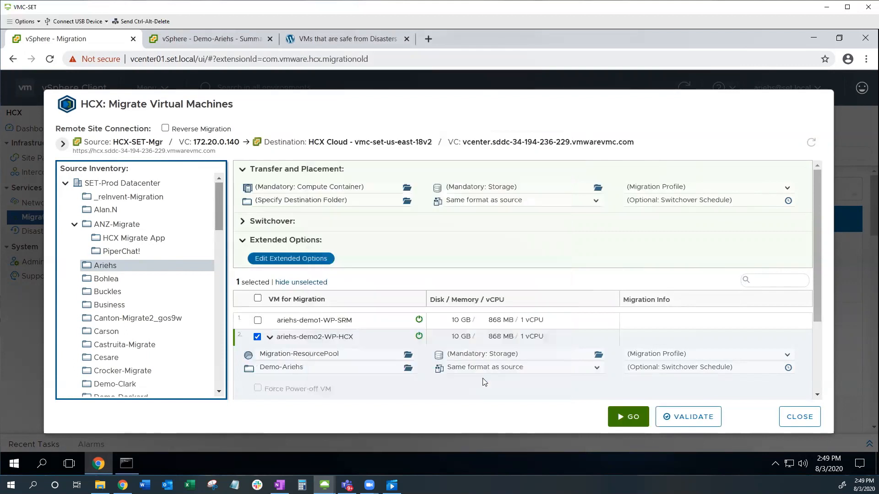
Choose WorkloadDatastore as the VM's destination storage.
left_click(598, 355)
left_click(231, 242)
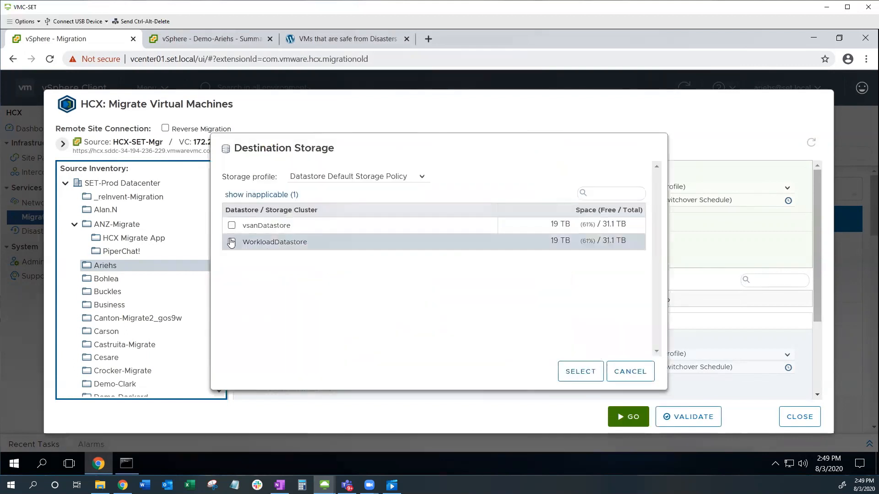
left_click(570, 372)
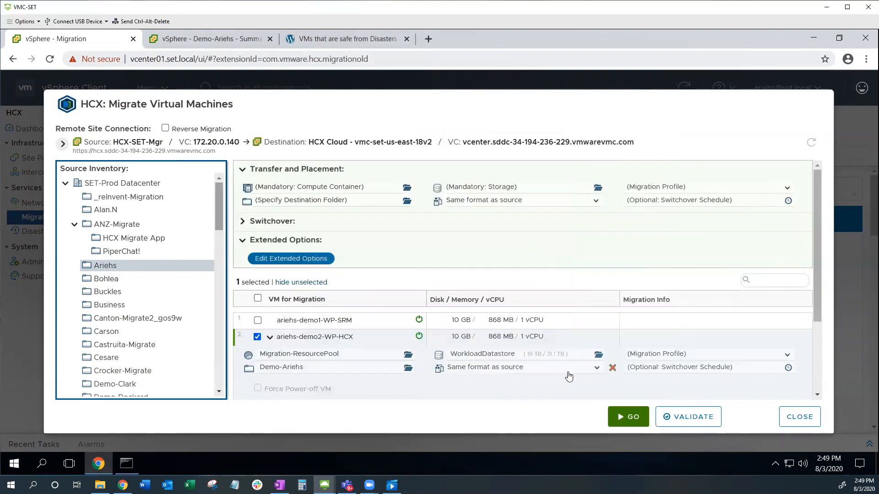
Keep the VM's disk format as Same format as source and set its migration profile to vMotion.
left_click(521, 368)
left_click(516, 396)
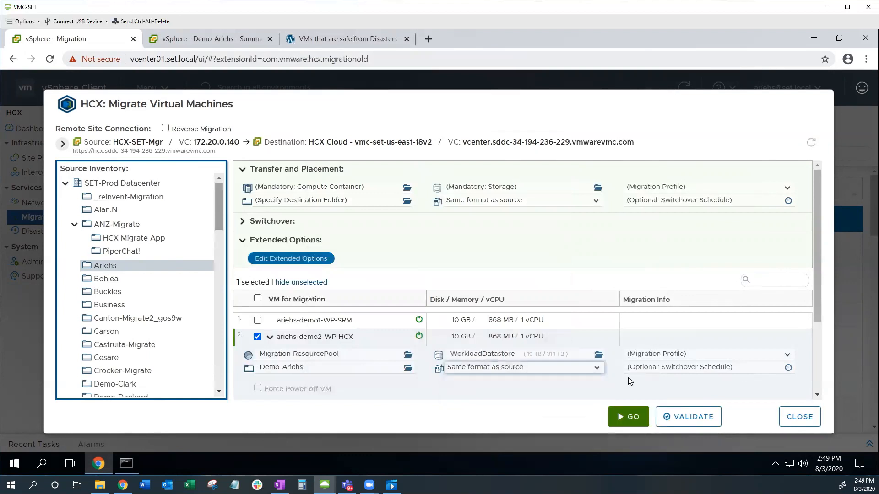
left_click(724, 357)
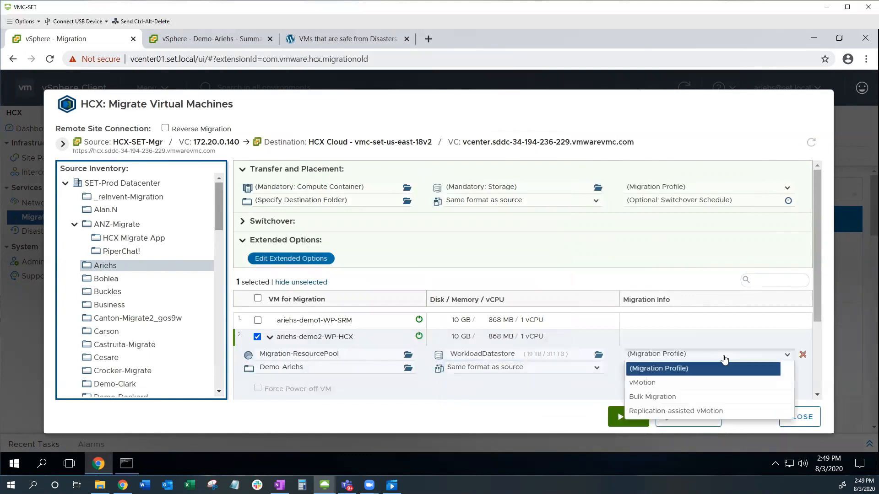
left_click(685, 390)
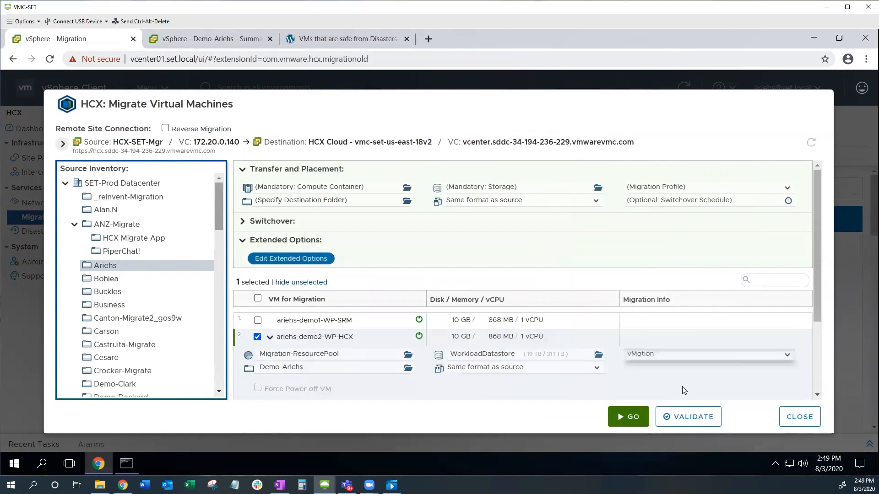
Validate the migration settings and start the migration of ariehs-demo2-WP-HCX.
left_click(695, 422)
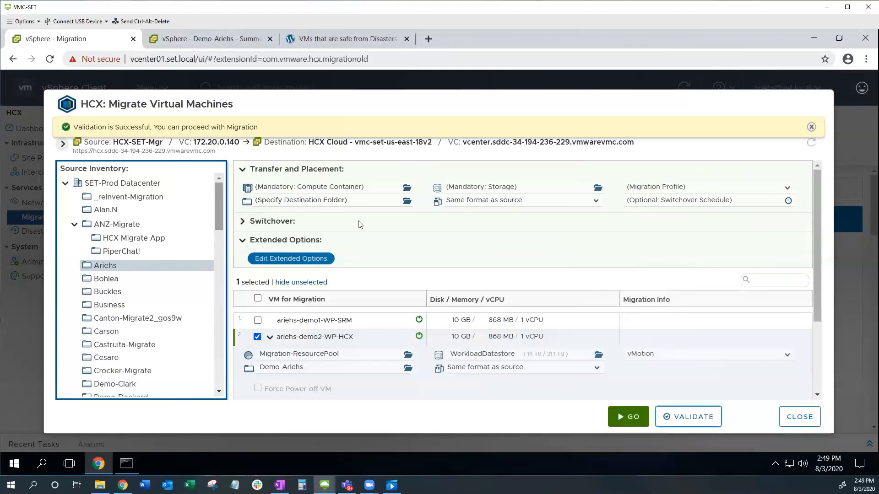
left_click_drag(259, 127, 74, 128)
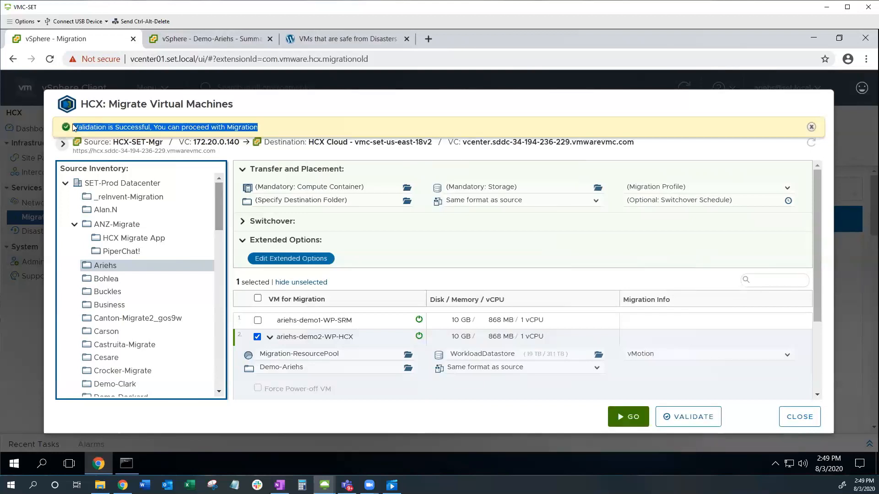
left_click(631, 418)
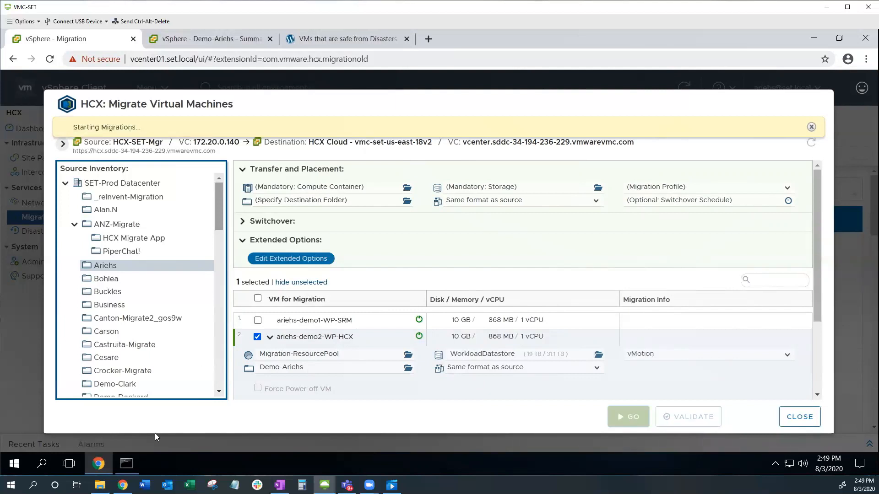
Check the prepared continuous ping to 192.168.70.23 in Command Prompt and collapse the cloud-to-on-premises group in the migration tracking list.
left_click(129, 467)
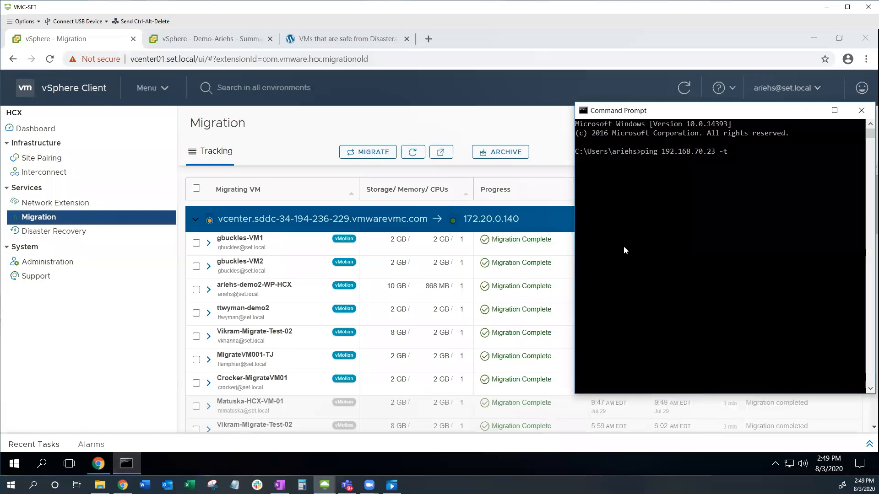
left_click(195, 220)
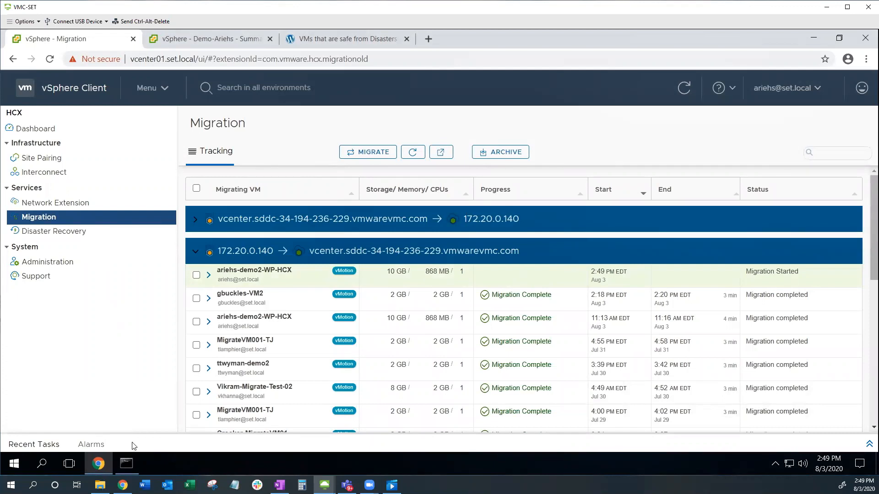
Switch to Command Prompt and run the prepared continuous ping to 192.168.70.23.
left_click(129, 465)
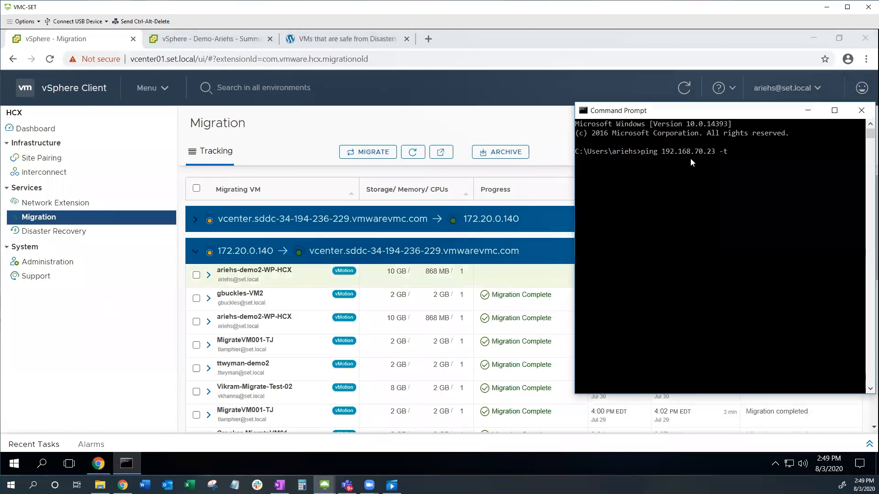
left_click(736, 151)
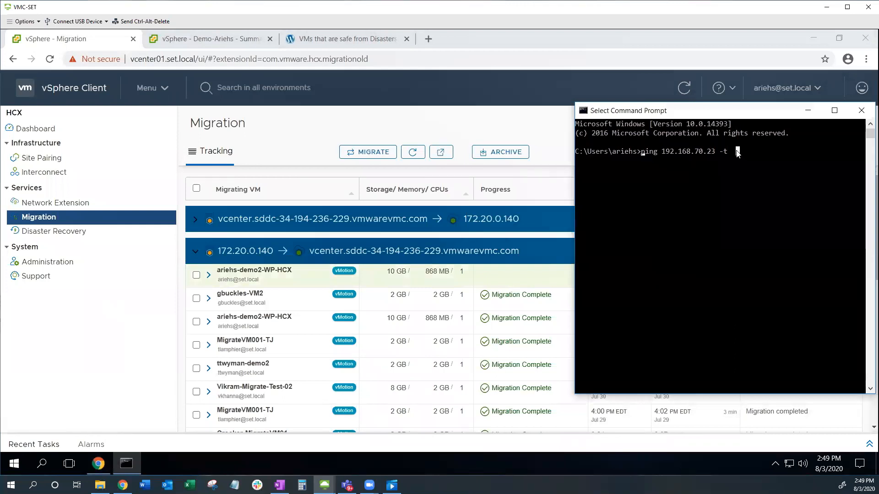
key("Return")
left_click(732, 152)
key("Return")
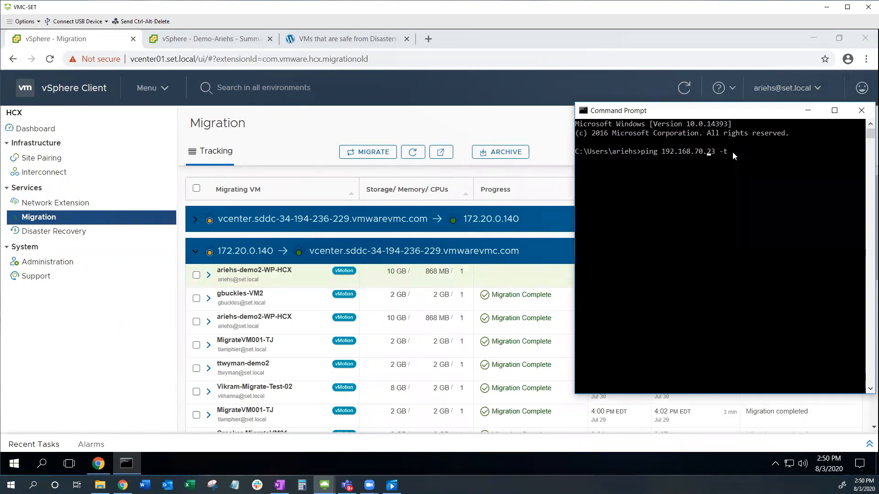
key("Return")
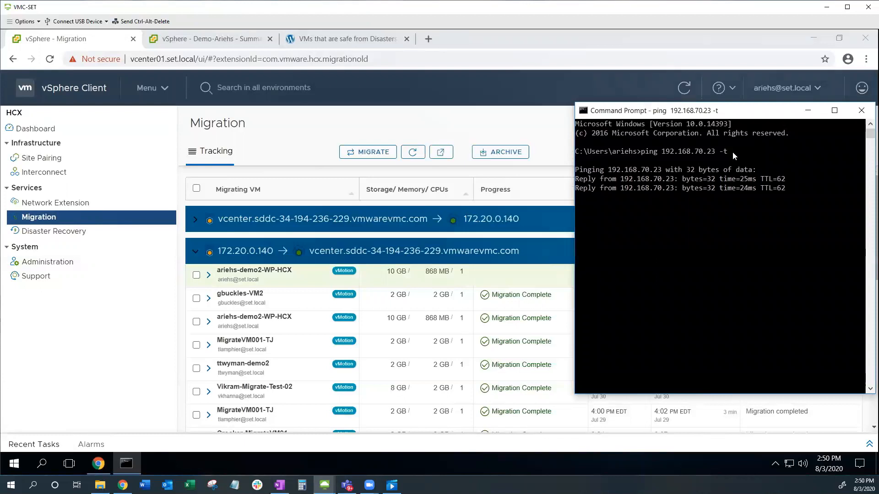
Narrow the Command Prompt window and move it clear of the migration's progress and status columns.
left_click_drag(768, 112, 200, 102)
left_click_drag(307, 242, 266, 243)
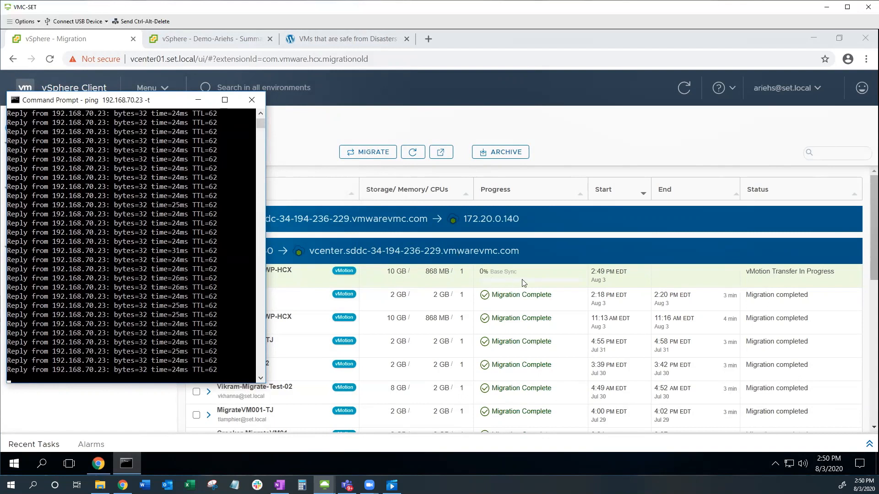
left_click_drag(164, 100, 214, 131)
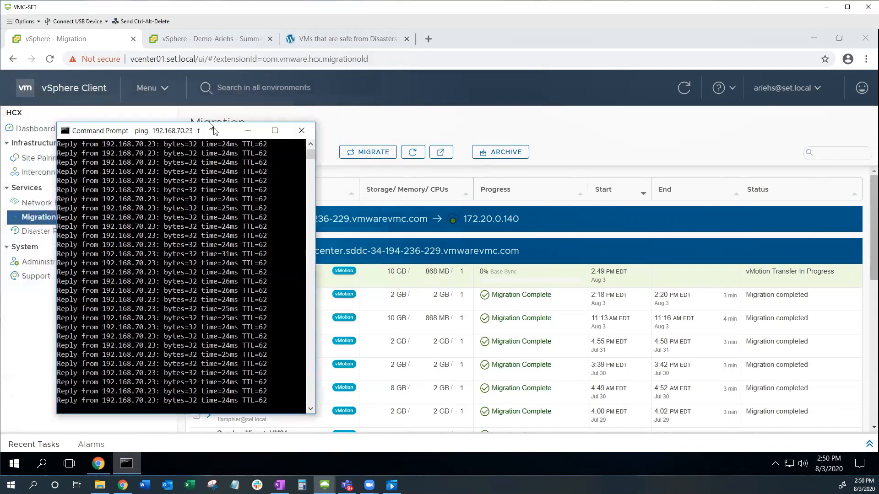
Inspect the Demo-Ariehs folder and its neighbouring folders in the cloud vCenter inventory.
left_click(200, 42)
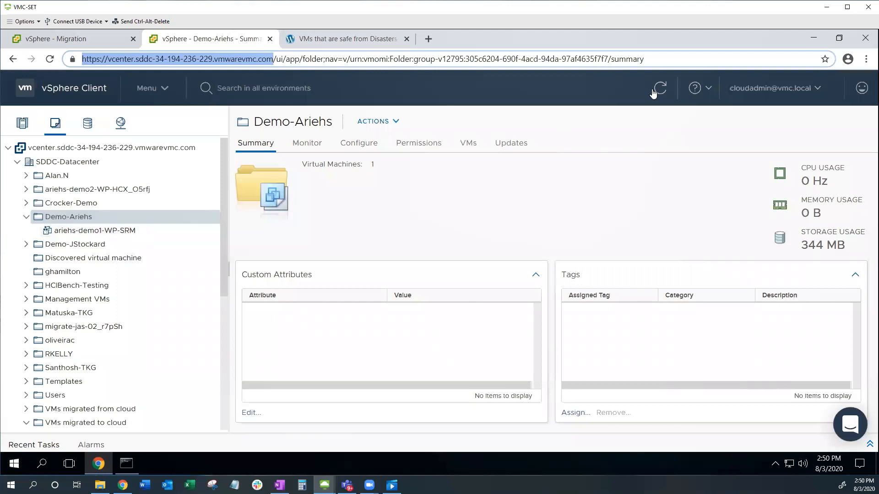
scroll(105, 234, "down", 2)
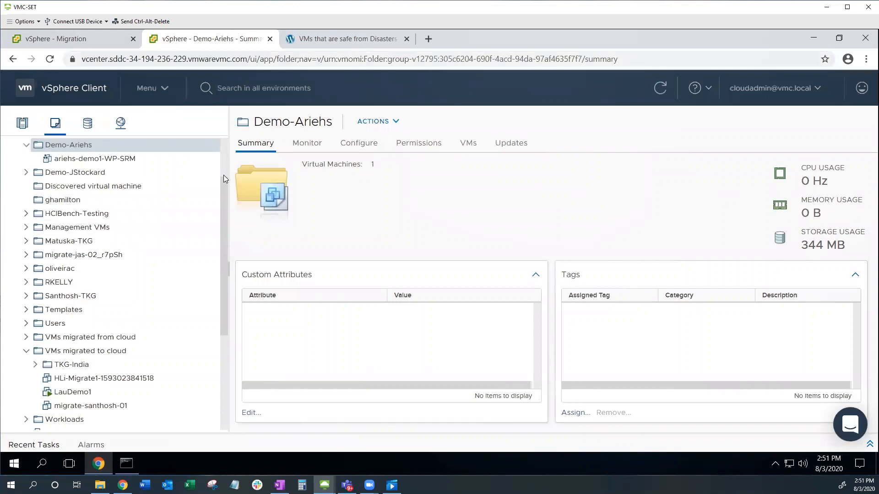
scroll(227, 160, "up", 2)
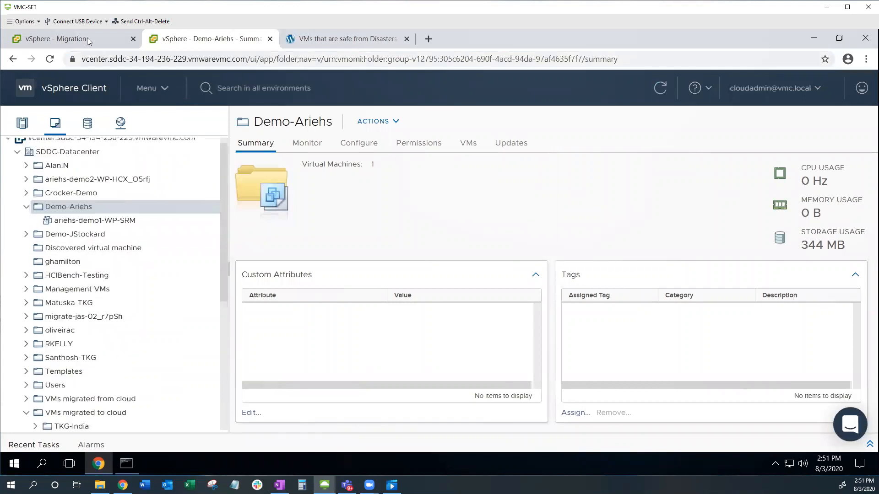
Show the Ariehs folder in the on-premises VMs and Templates inventory and place the running ping window clear of the inventory tree.
key("ctrl+Page_Up")
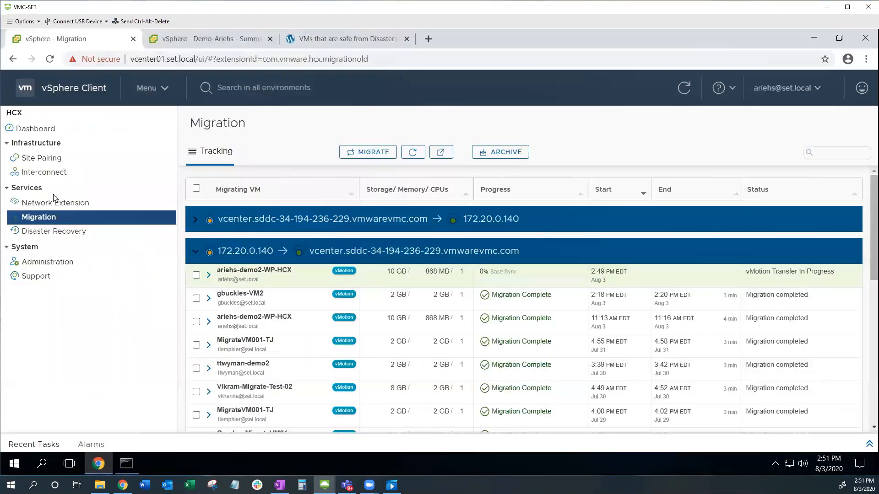
left_click(145, 98)
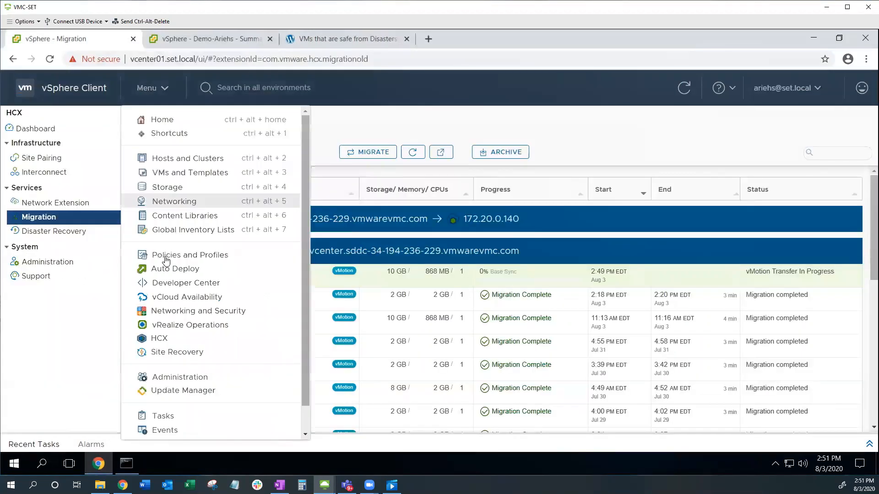
left_click(172, 177)
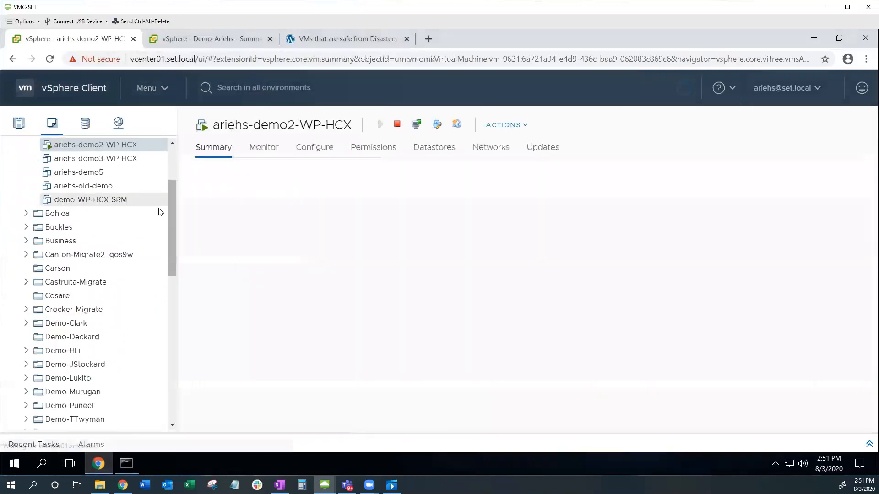
left_click_drag(170, 208, 172, 178)
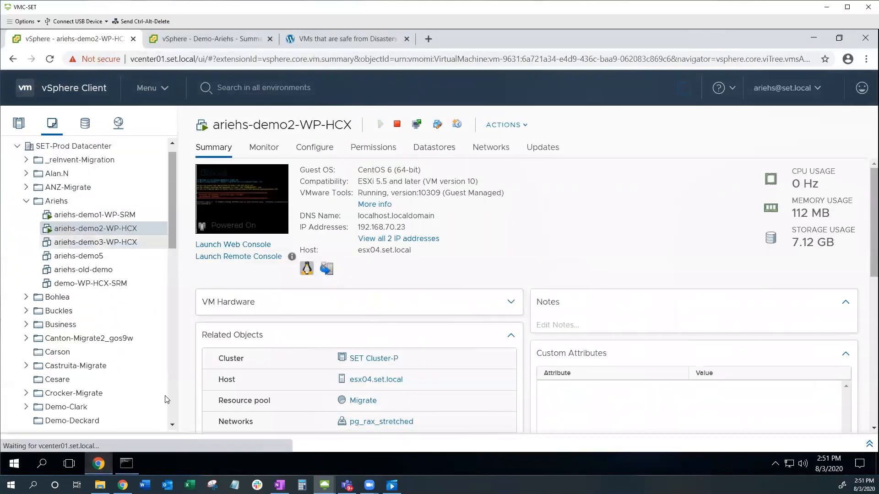
left_click(126, 464)
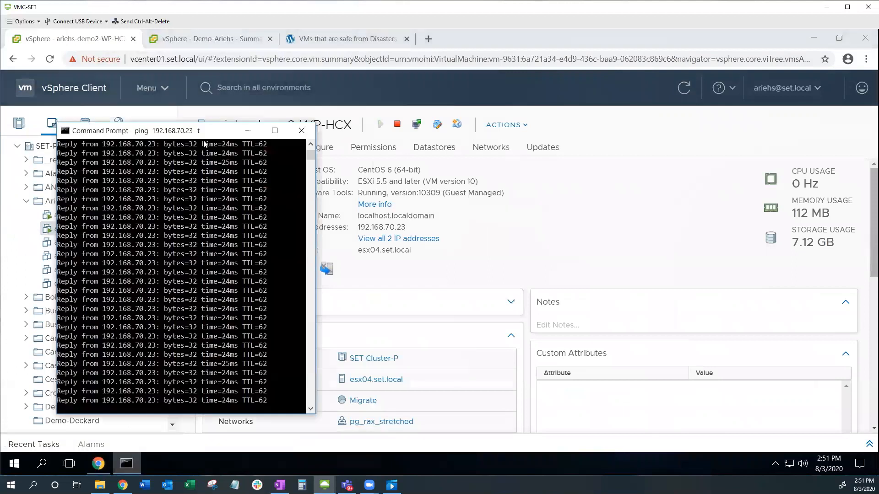
left_click_drag(228, 134, 761, 107)
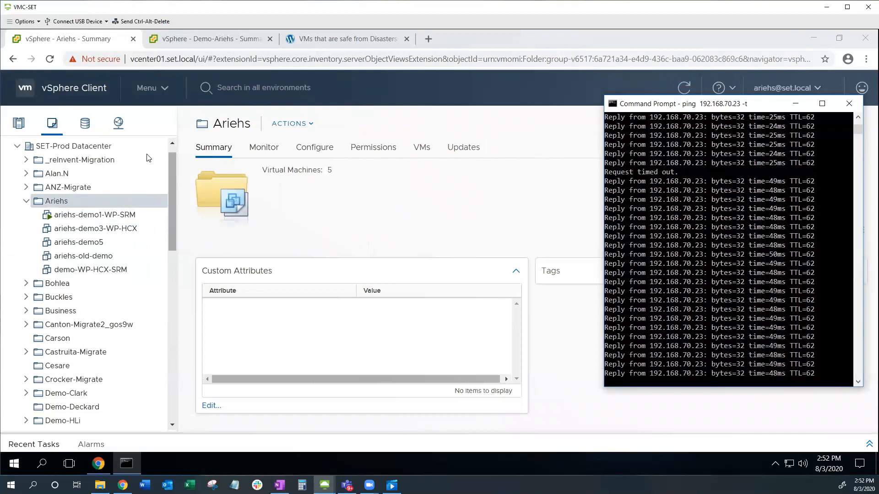
Open ariehs-demo2-WP-HCX in the cloud vCenter's Demo-Ariehs folder and check its IP address in the Guest OS summary.
left_click(204, 40)
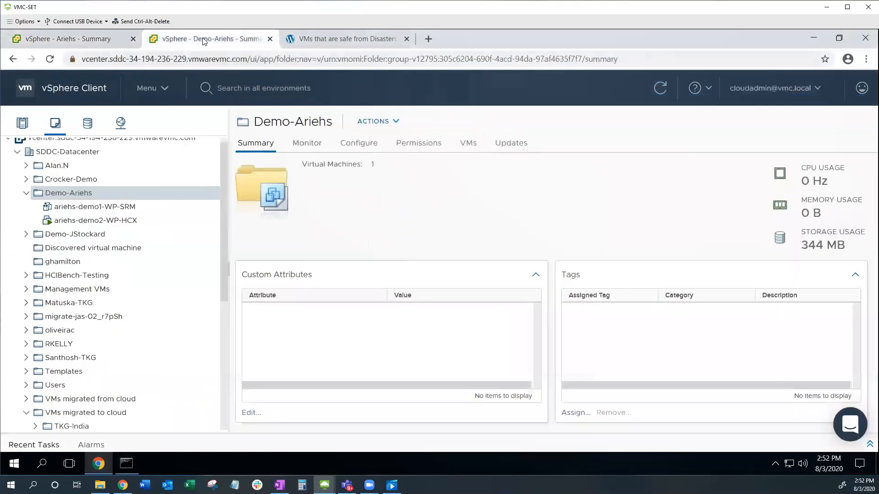
left_click(84, 222)
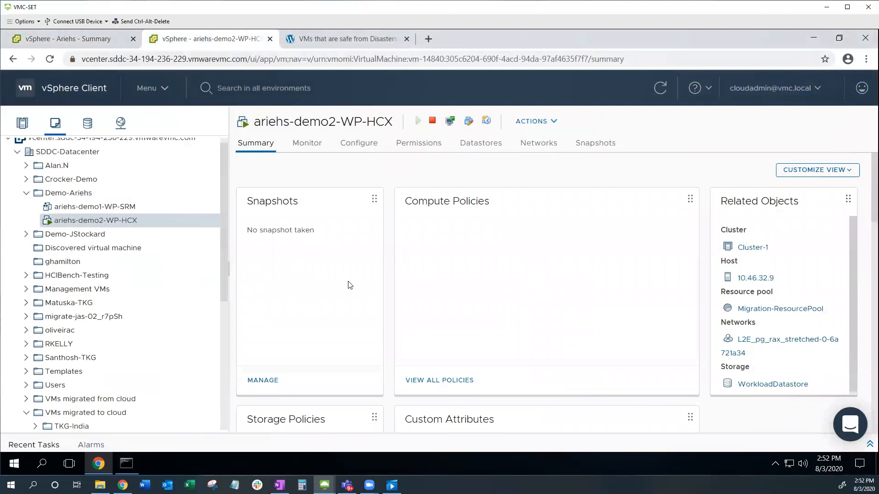
scroll(360, 298, "down", 10)
scroll(361, 301, "down", 5)
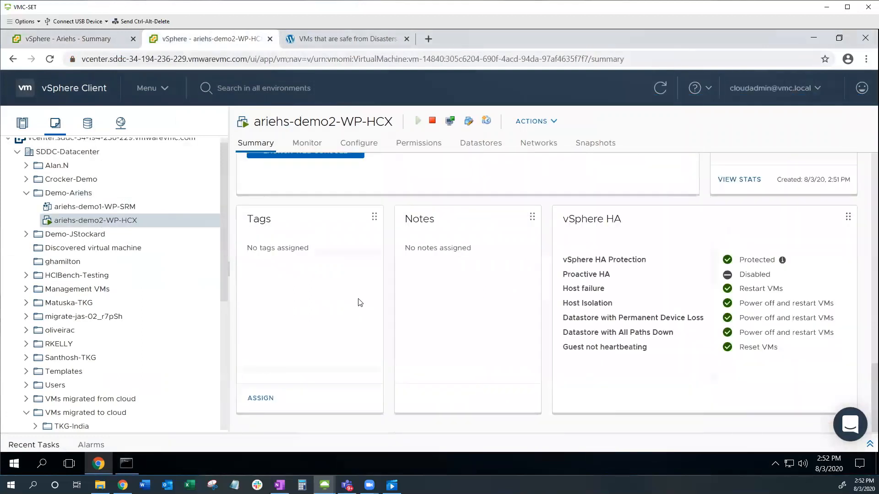
scroll(360, 306, "up", 5)
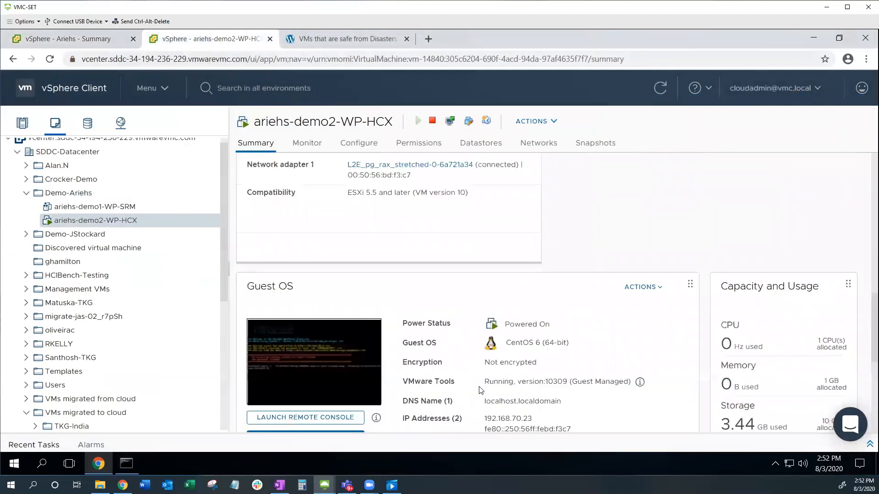
left_click_drag(533, 362, 484, 362)
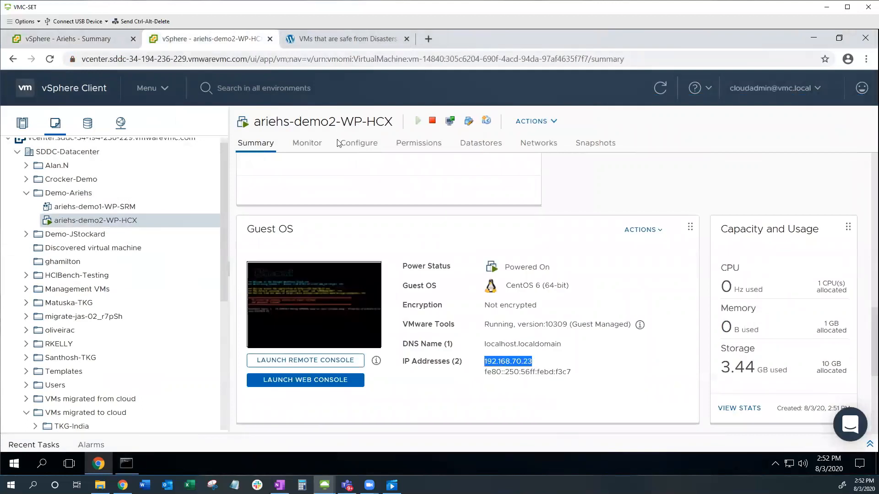
Reload the WordPress site at 192.168.70.23 and look over its page.
left_click(344, 39)
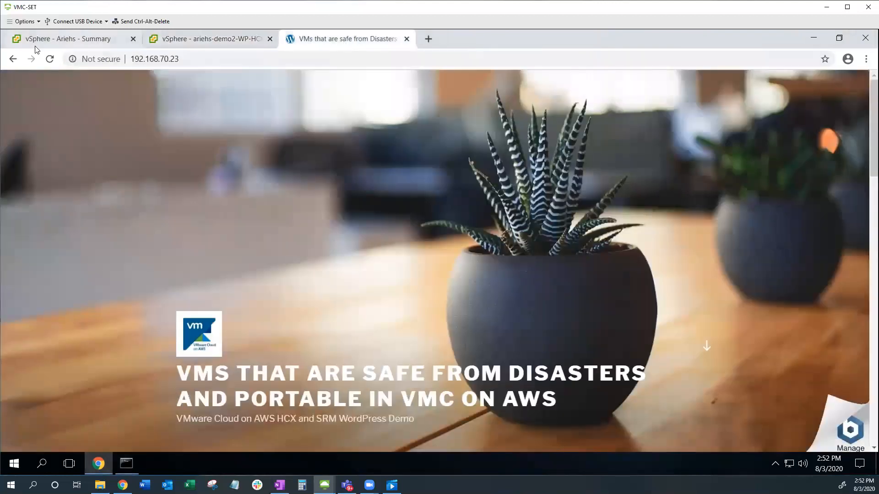
left_click(50, 60)
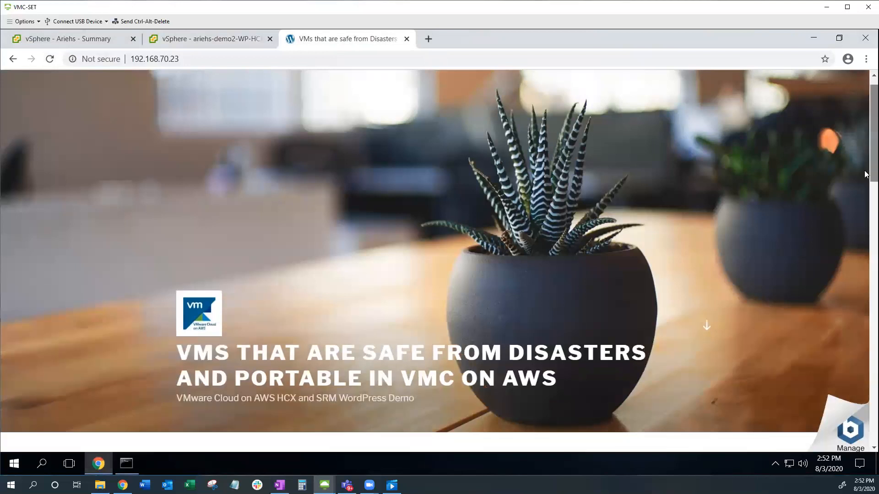
scroll(866, 147, "down", 3)
scroll(866, 128, "up", 3)
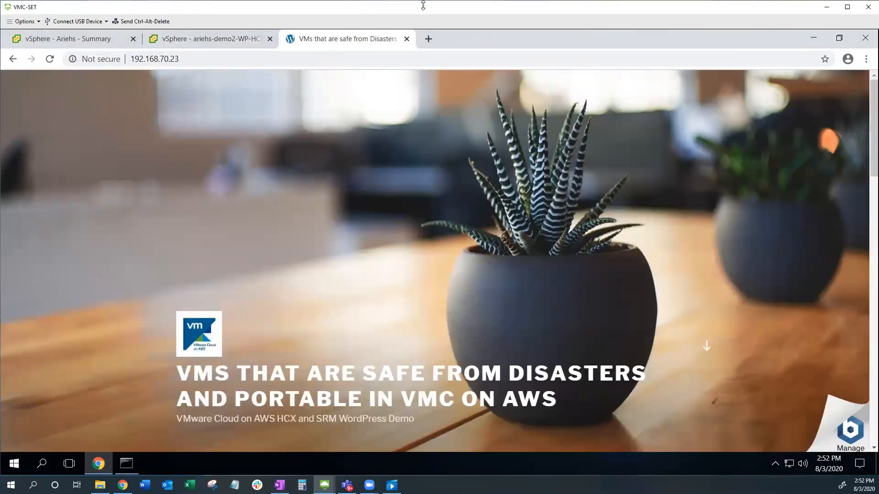
Reopen HCX migration tracking in the on-premises vCenter, collapse the cloud-to-on-premises group, and check the status and details of the newest ariehs-demo2-WP-HCX migration.
left_click(219, 40)
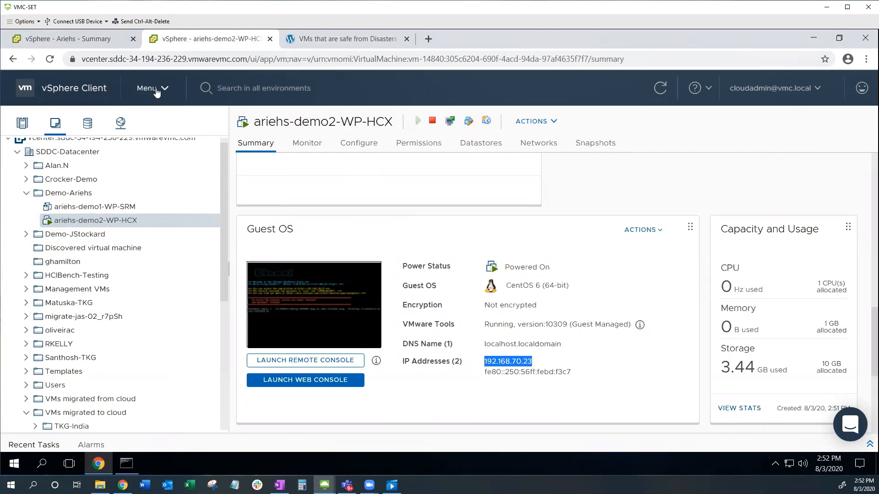
left_click(98, 41)
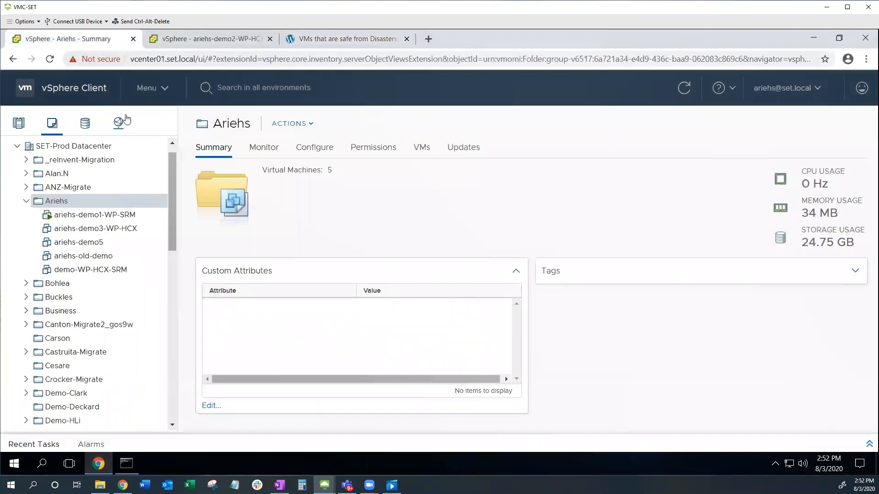
left_click(155, 89)
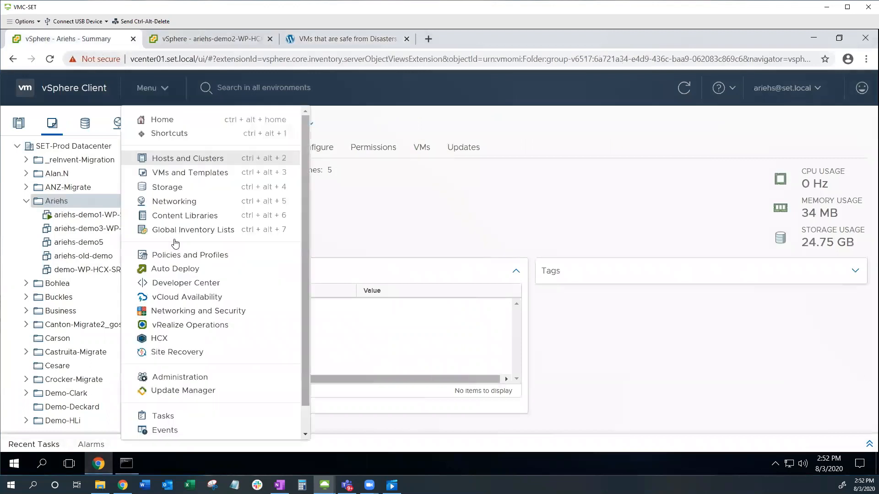
left_click(168, 340)
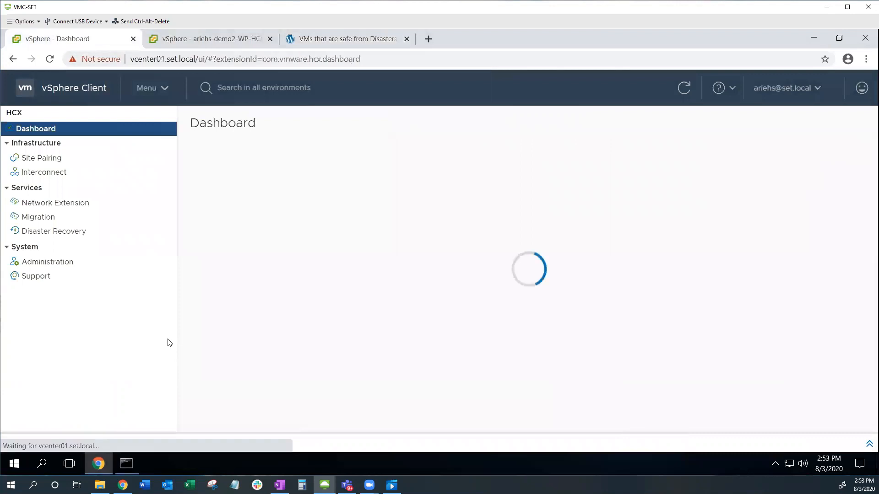
left_click(40, 222)
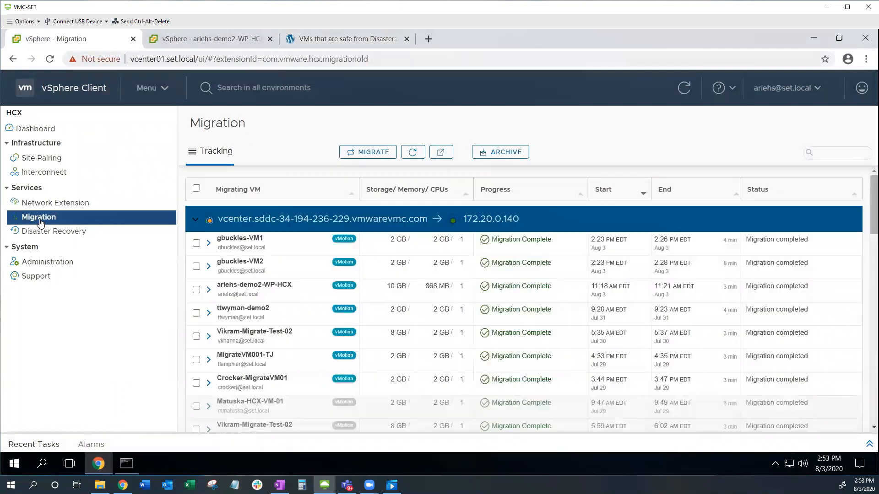
left_click(194, 221)
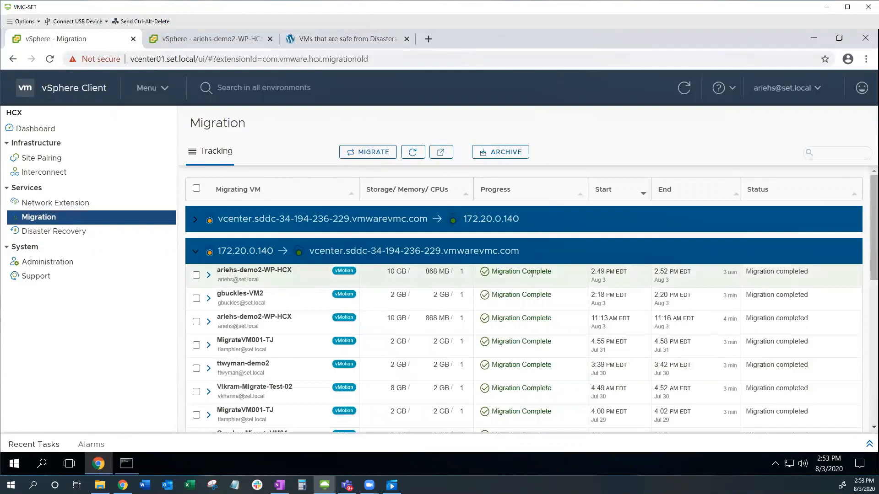
left_click_drag(554, 272, 488, 273)
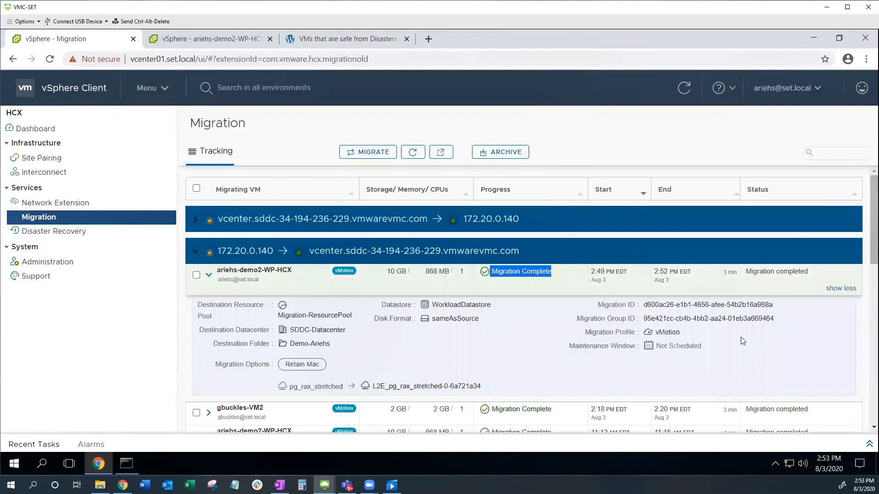
left_click(208, 274)
Start a new HCX migration as a Reverse Migration and select ariehs-demo2-WP-HCX from the Demo-Ariehs folder.
left_click(378, 155)
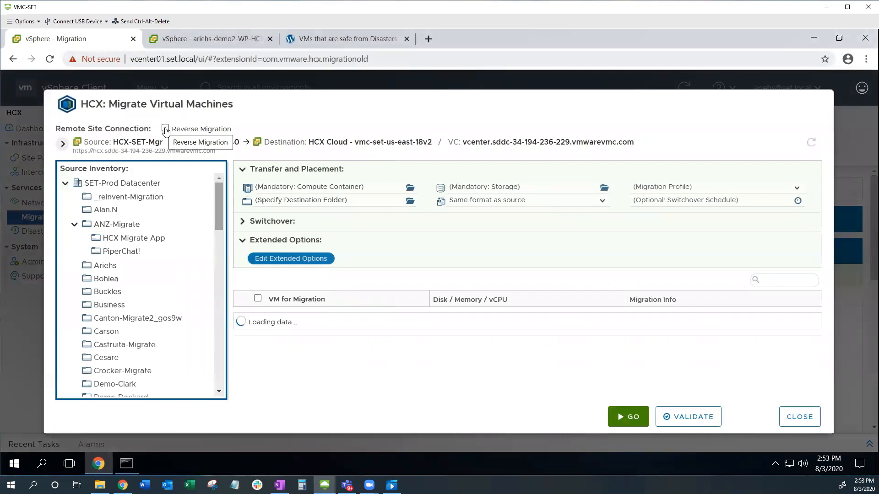
left_click(165, 129)
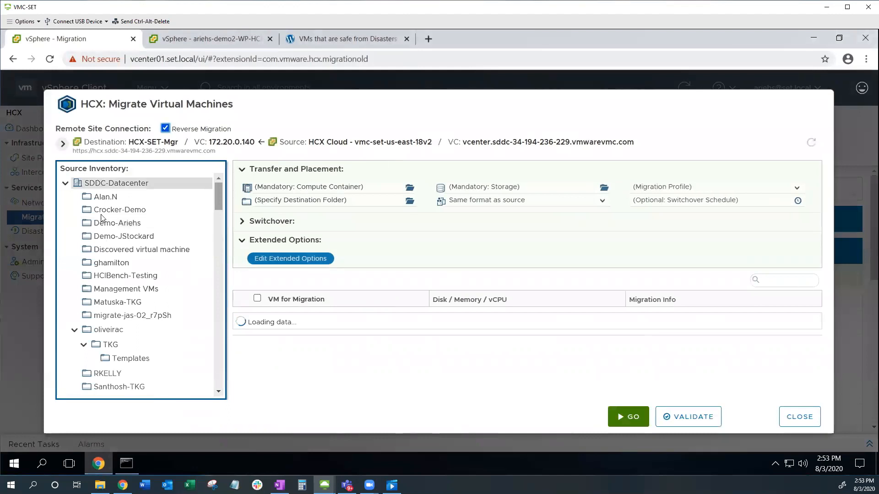
left_click(108, 224)
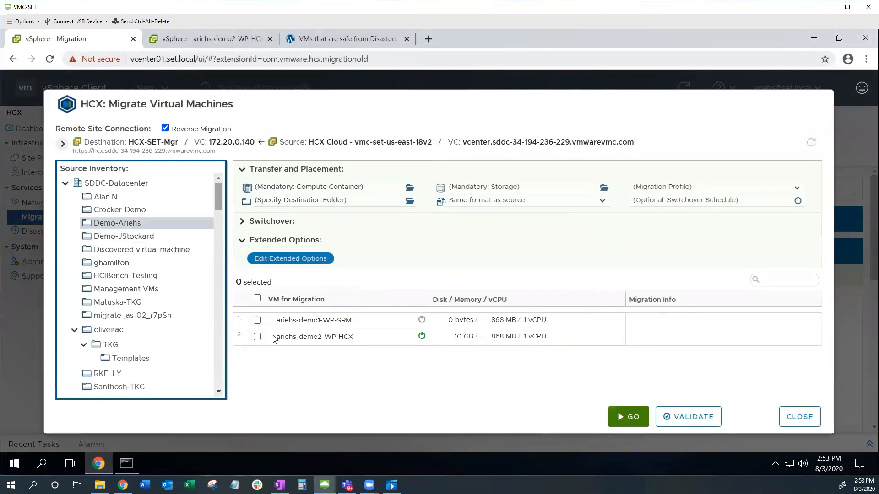
left_click(257, 337)
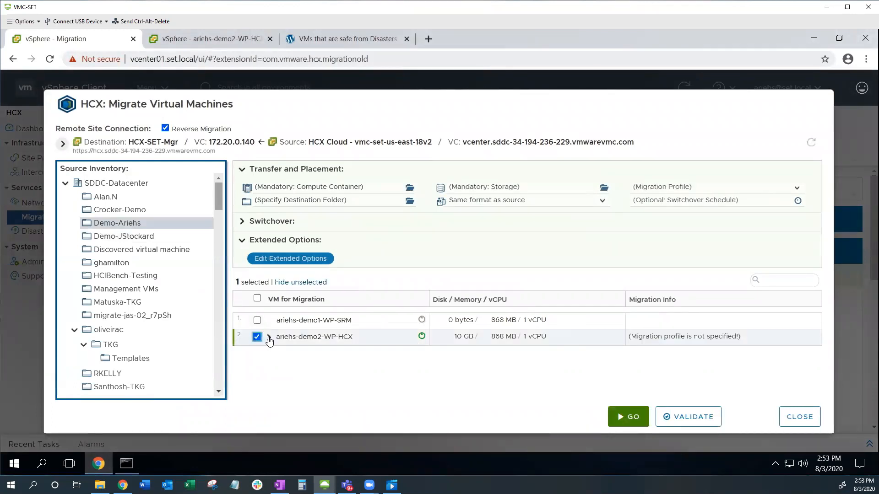
Set the destination compute container of ariehs-demo2-WP-HCX to the Migrate resource pool and its destination folder to Ariehs.
left_click(407, 355)
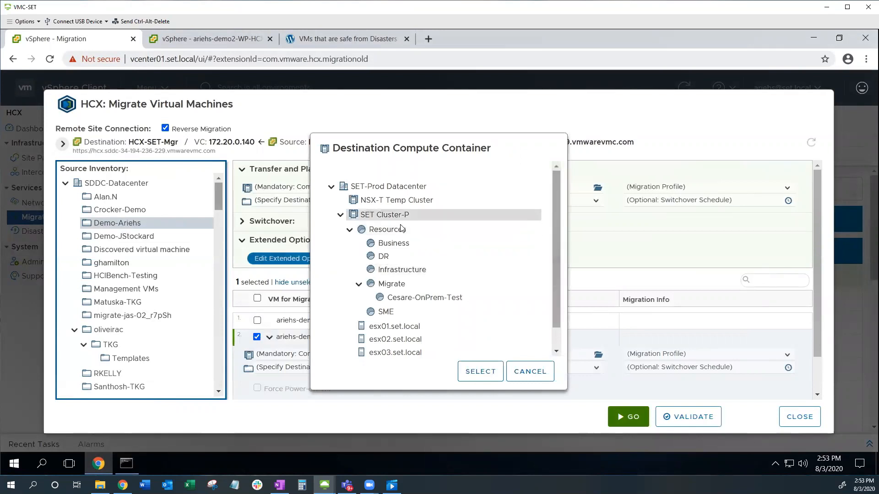
left_click(419, 298)
left_click(388, 284)
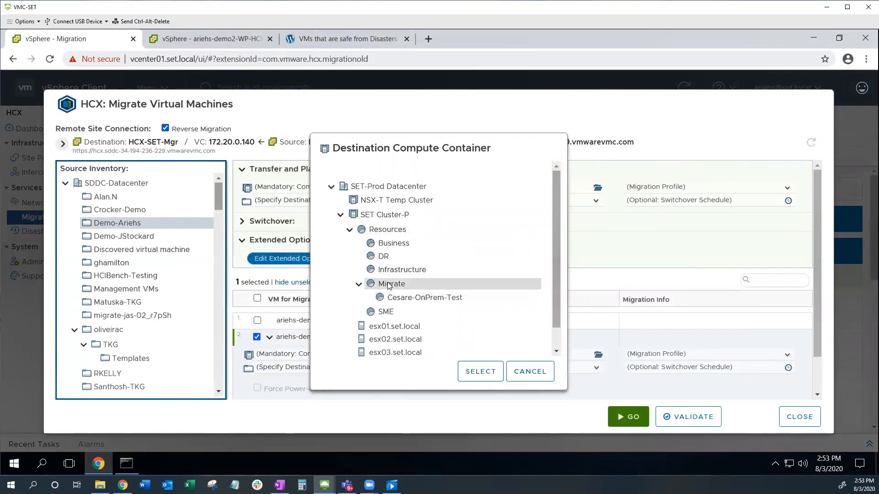
left_click(480, 373)
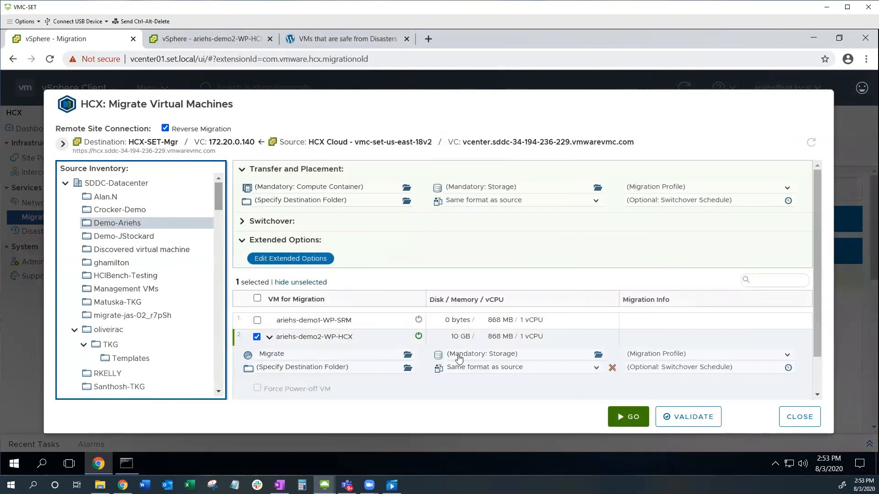
left_click(407, 368)
left_click(368, 269)
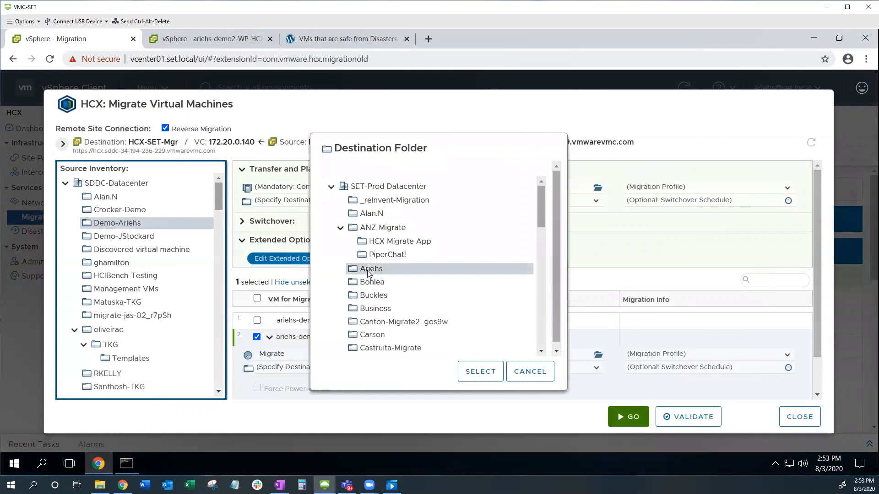
left_click(472, 374)
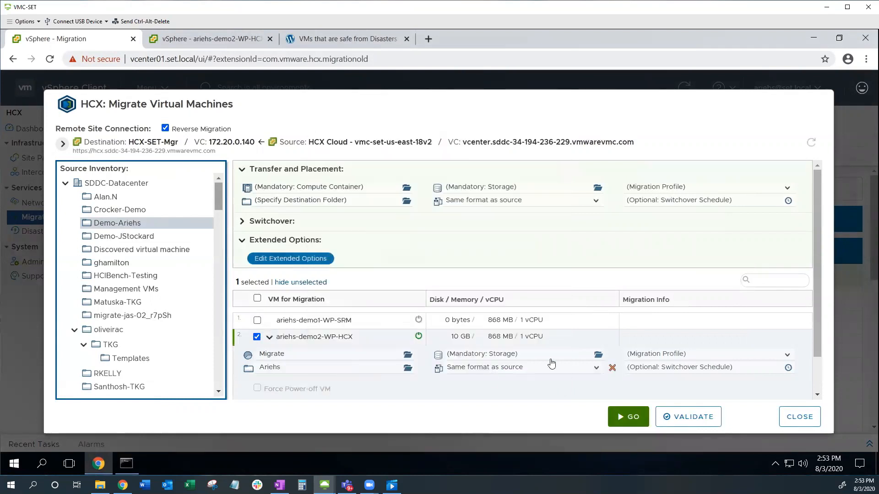
Choose vsanDatastore as the VM's destination storage and keep the disk format as Same format as source.
left_click(598, 354)
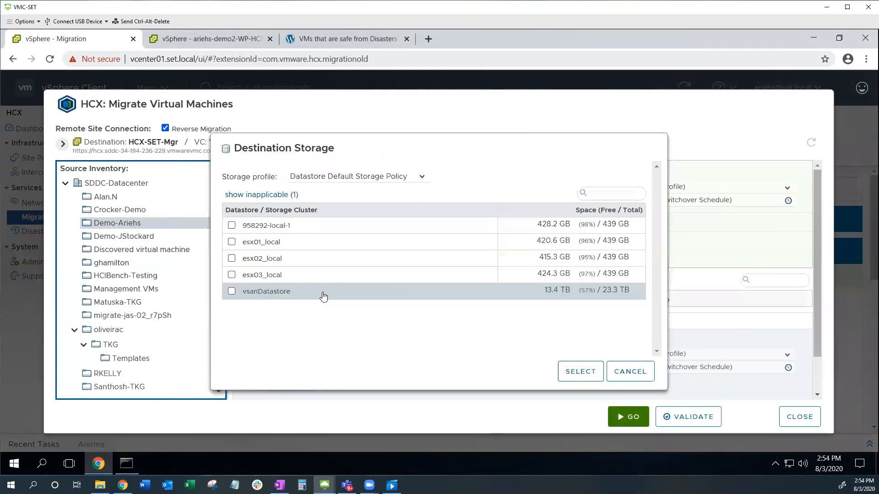
left_click(288, 296)
left_click(578, 372)
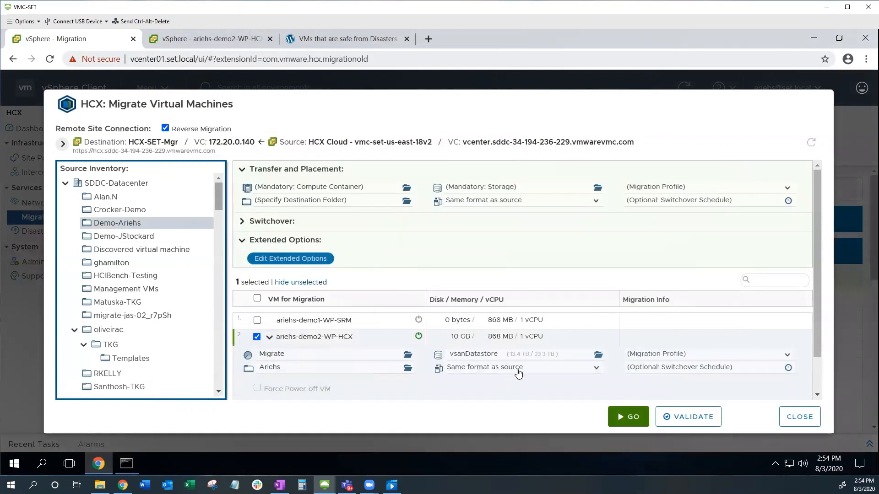
left_click(518, 372)
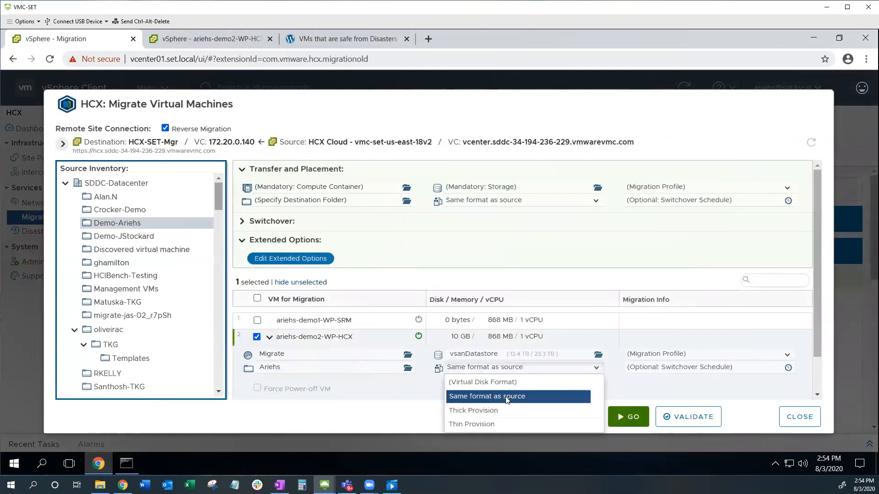
left_click(507, 396)
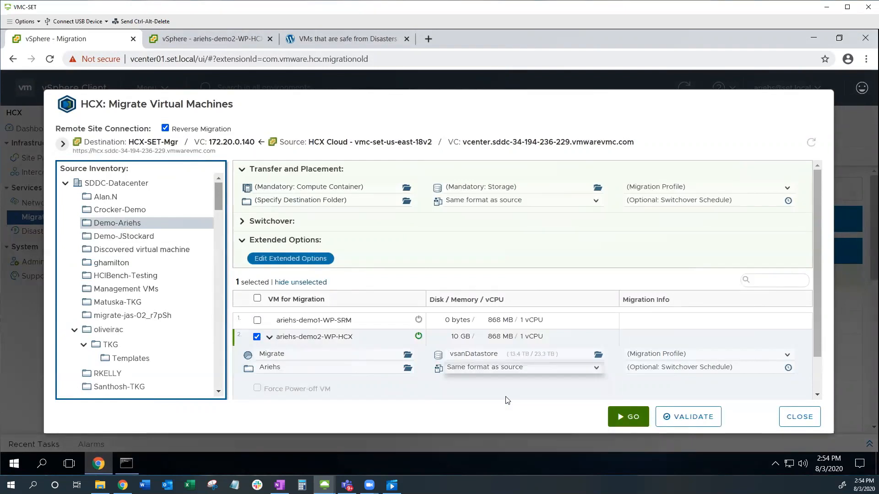
Set the VM's migration profile to vMotion, validate the reverse migration, and start it.
left_click(675, 359)
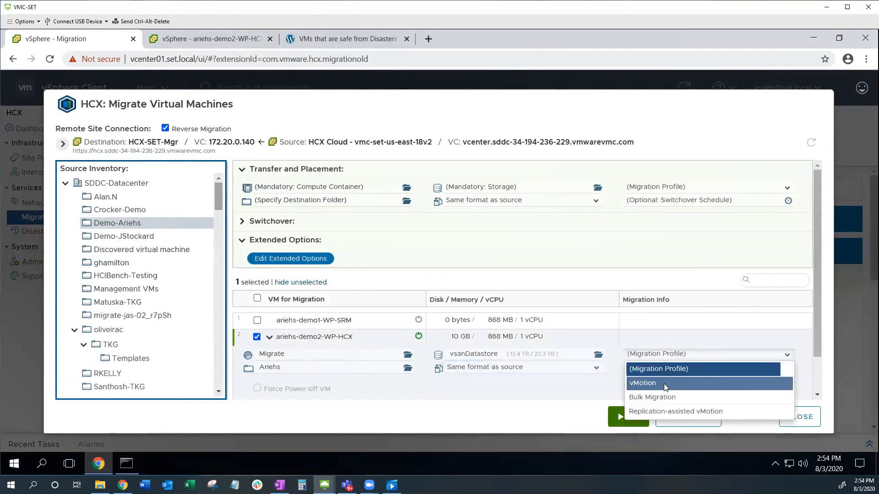
left_click(664, 384)
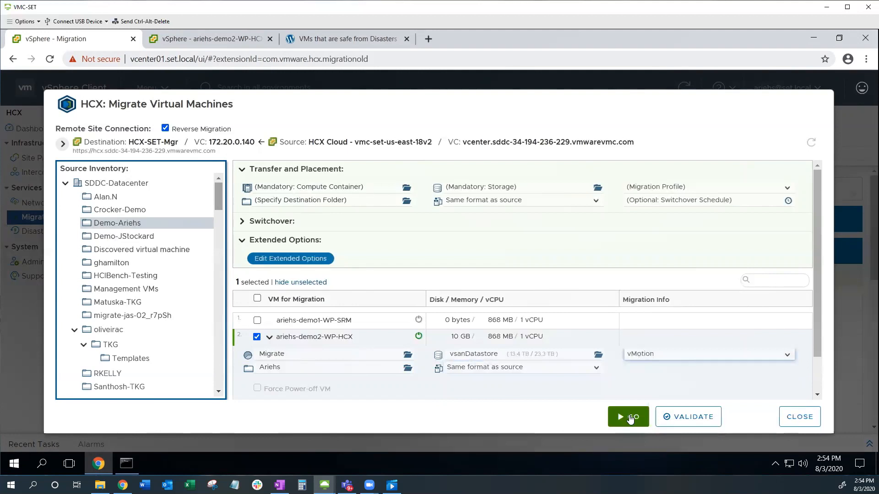
left_click(682, 419)
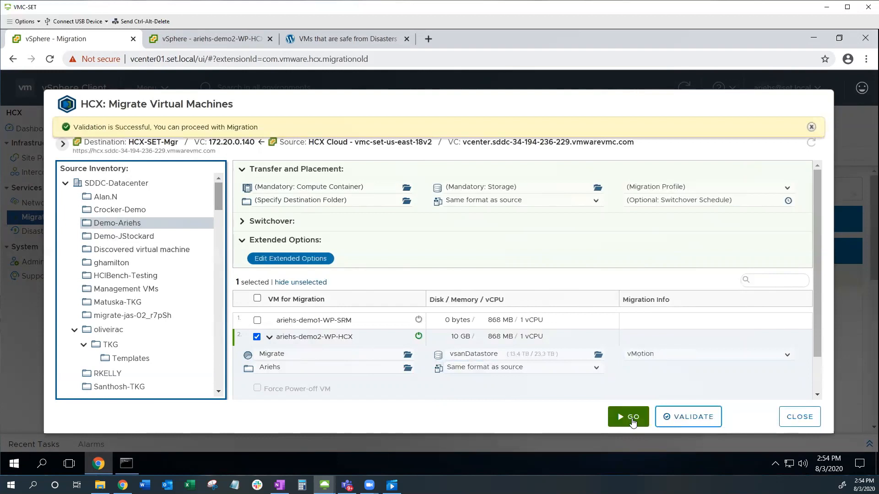
left_click(633, 417)
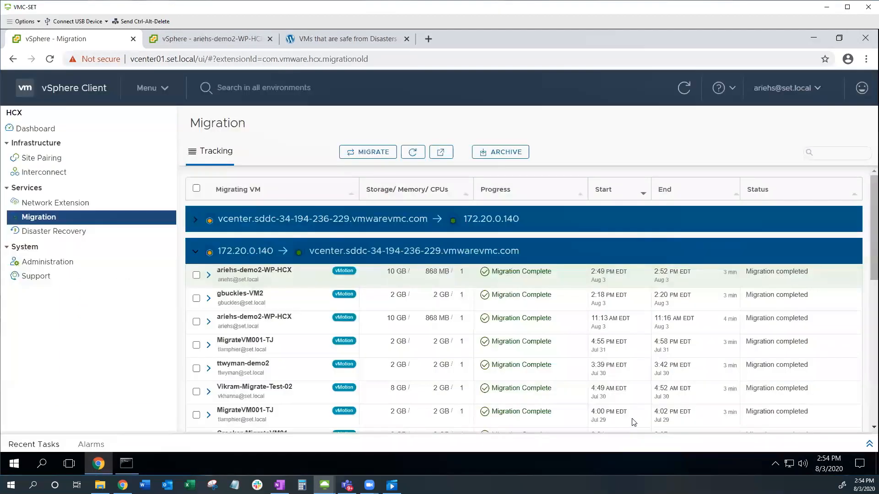
Collapse the on-premises-to-cloud migration group and expand the cloud-to-on-premises group to check its direction and newest entry.
left_click(196, 255)
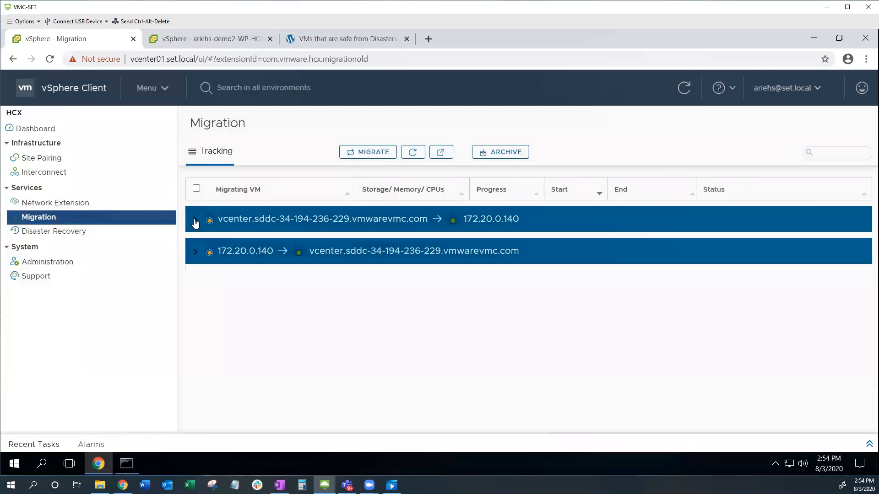
left_click(195, 221)
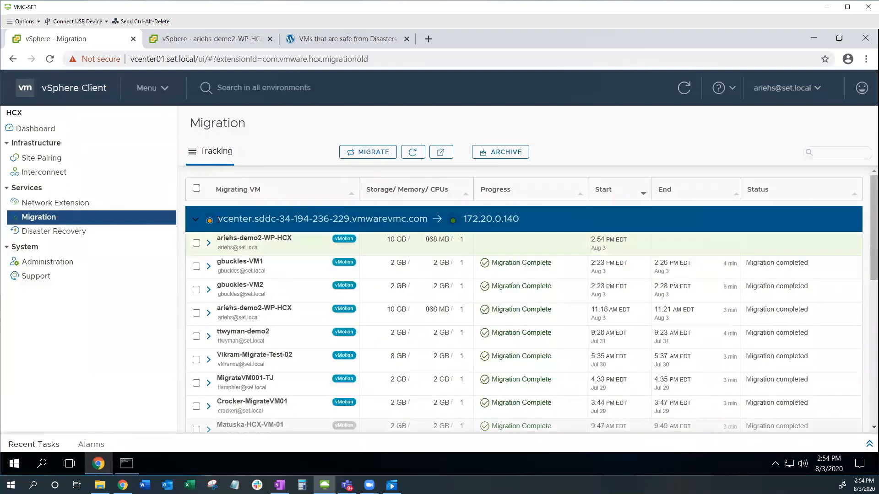
left_click_drag(219, 219, 522, 217)
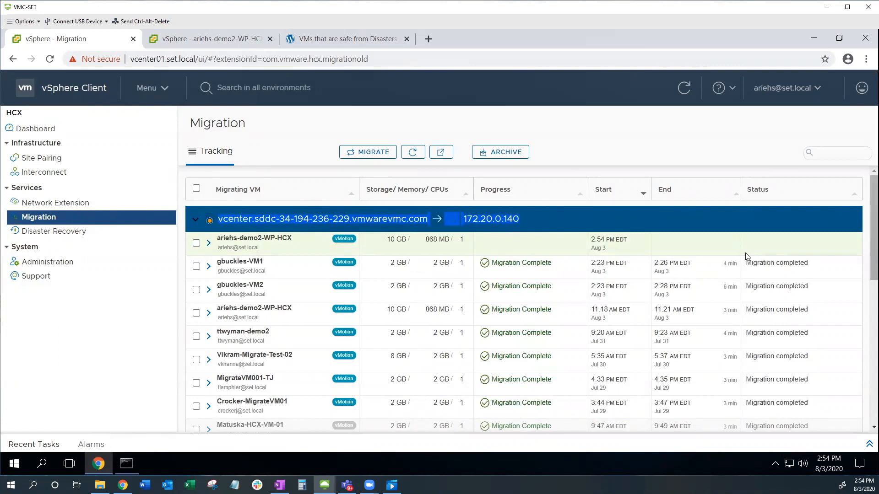
Watch the continuous ping to 192.168.70.23 in the Command Prompt and check the status of the running ariehs-demo2-WP-HCX reverse migration.
left_click(126, 464)
left_click_drag(773, 106, 220, 104)
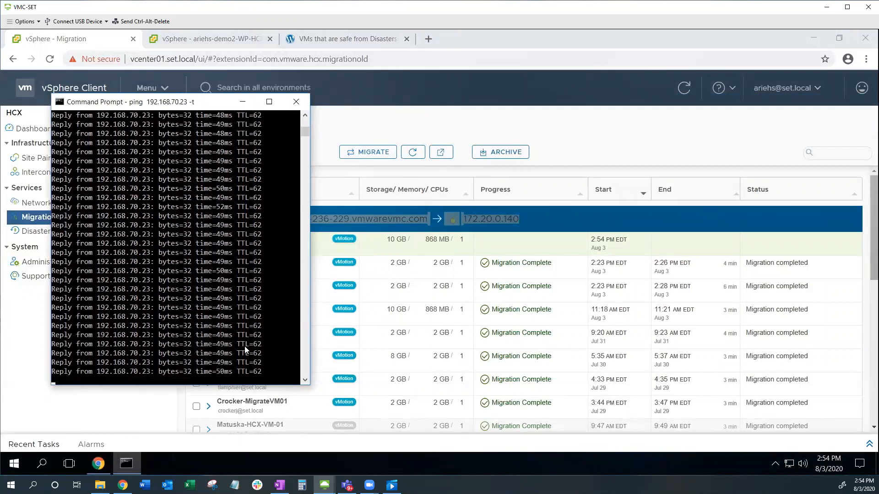
double_click(305, 379)
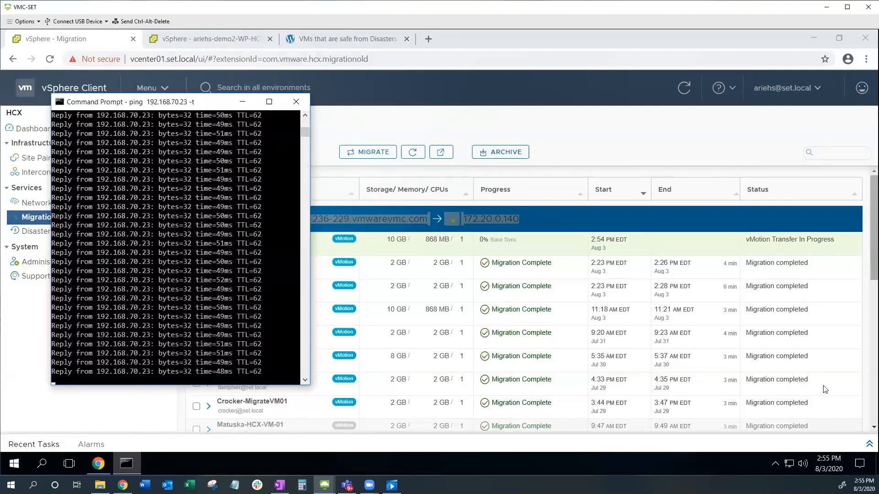
left_click_drag(841, 245, 743, 243)
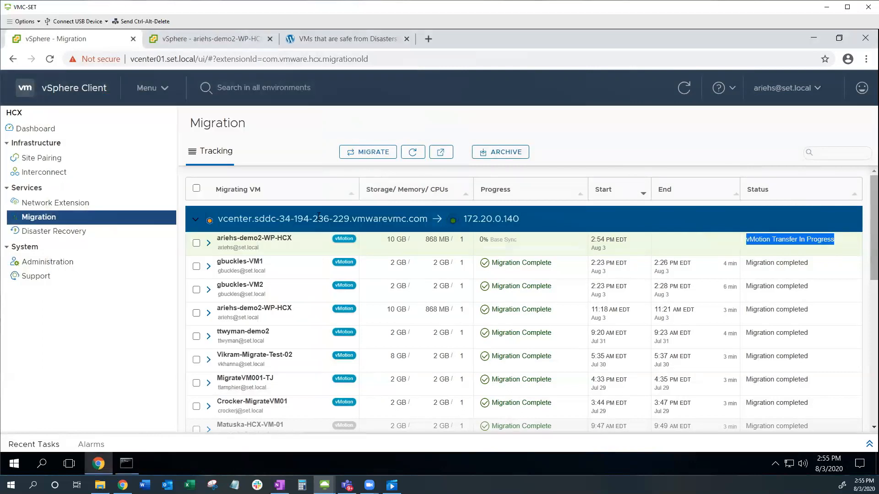
Show the cloud vCenter inventory with an enlarged ping window clear of the folder tree, and monitor the VM and its replies.
left_click(205, 38)
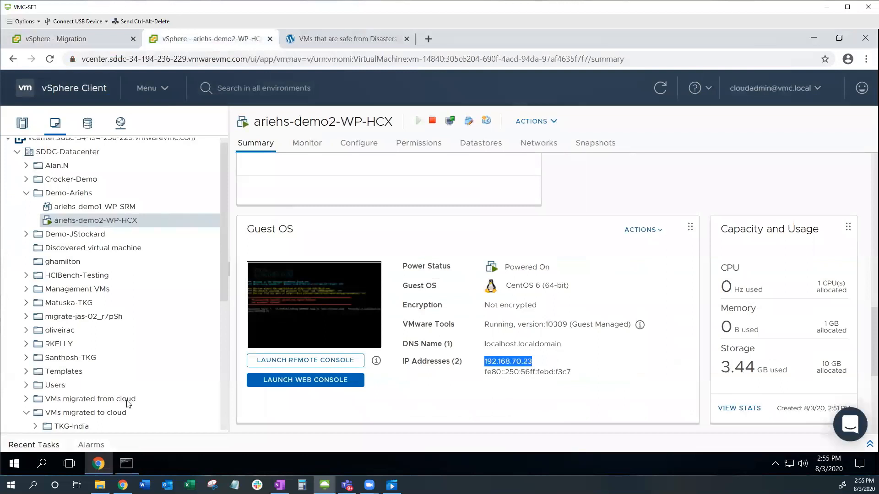
left_click(126, 464)
left_click_drag(203, 104, 723, 90)
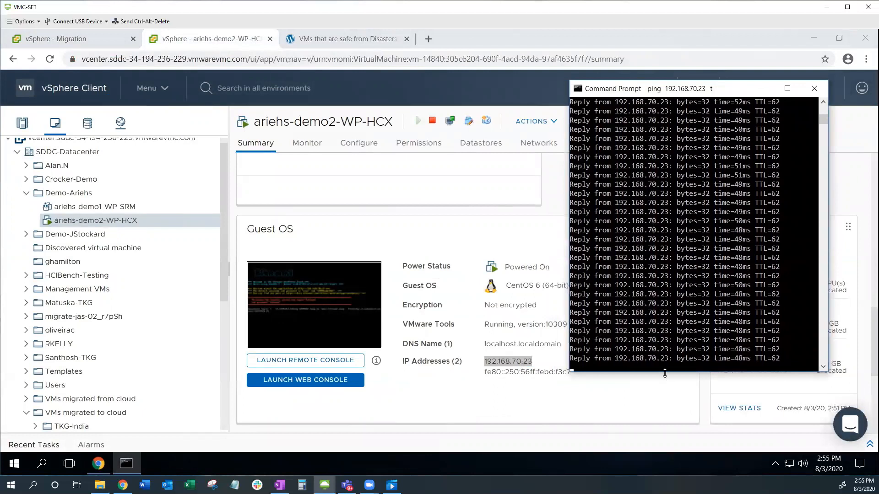
left_click_drag(665, 372, 677, 402)
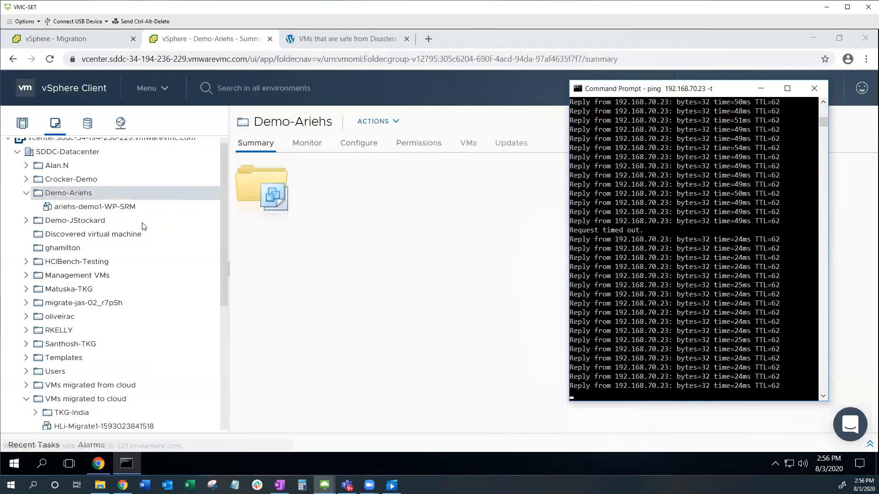
Check the migration's progress in the on-premises vCenter, then open ariehs-demo2-WP-HCX in the Ariehs folder and check its IP address.
left_click(98, 41)
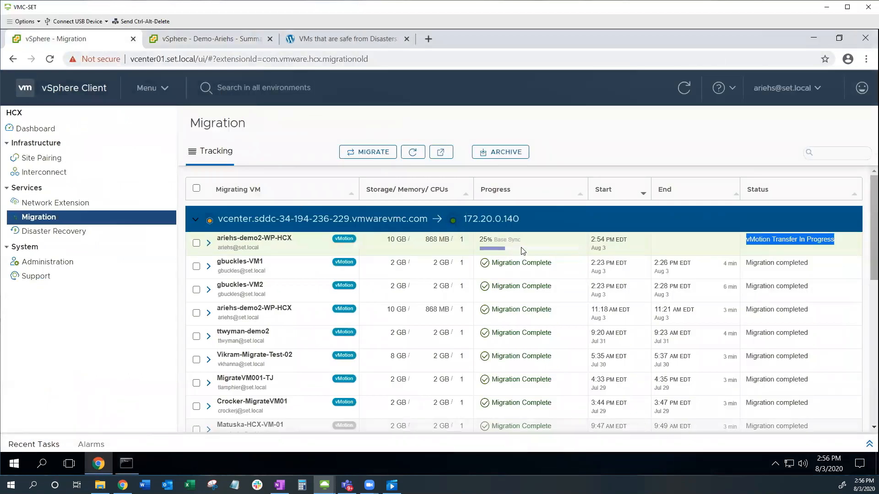
left_click(161, 88)
left_click(159, 172)
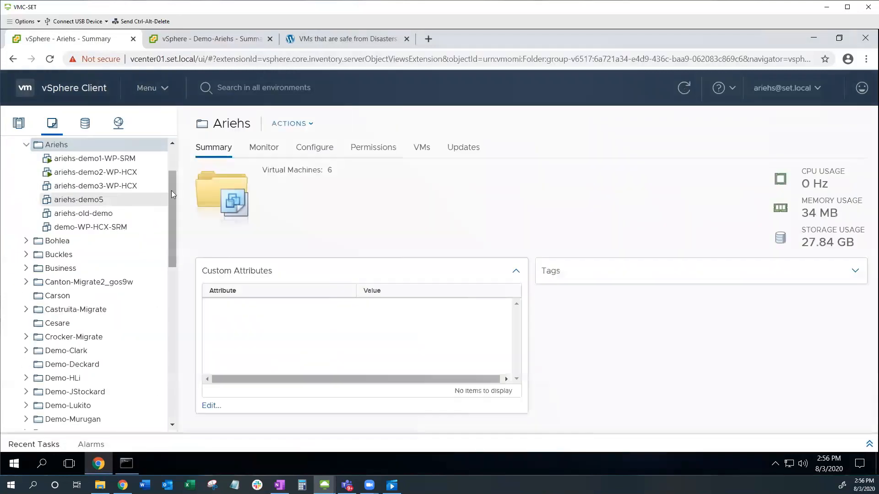
scroll(170, 181, "up", 1)
left_click(111, 199)
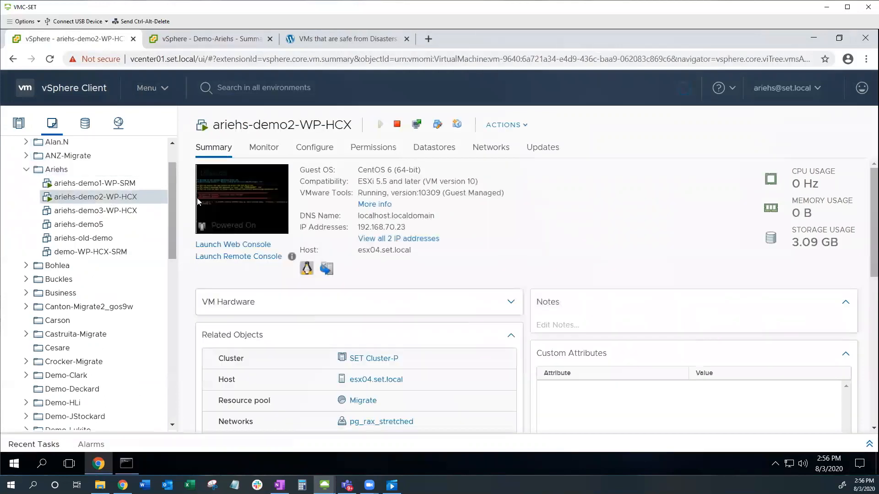
double_click(357, 231)
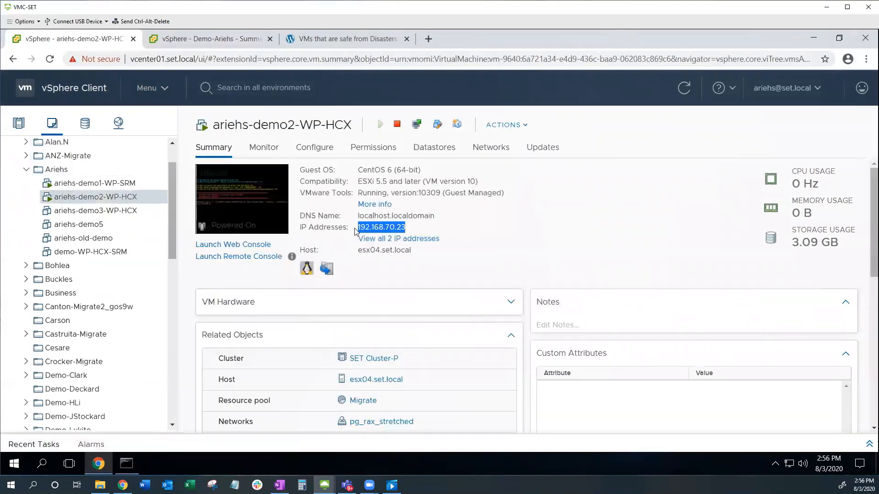
Return to the WordPress site at 192.168.70.23 and reload it twice to check that it responds.
left_click(320, 36)
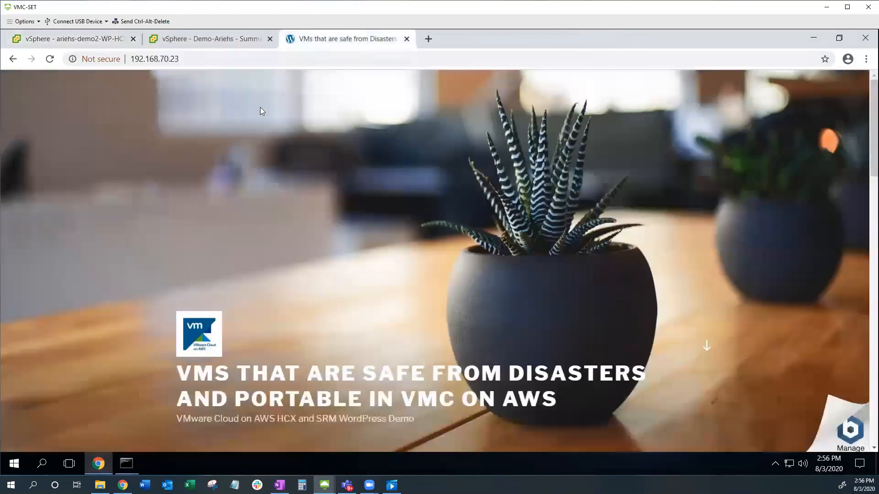
left_click(51, 59)
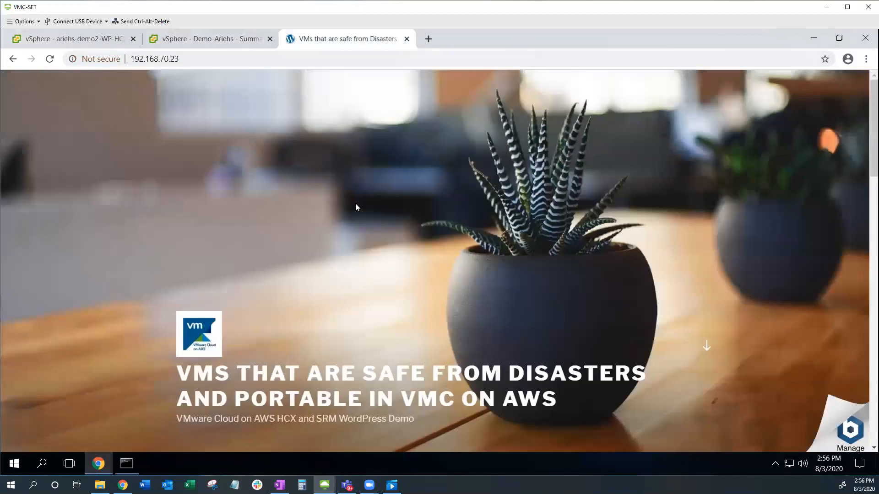
left_click(52, 59)
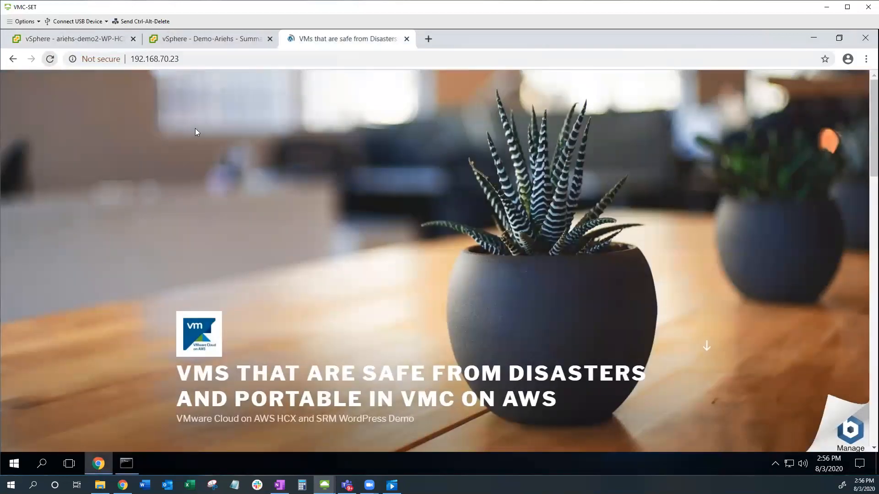
Return to the on-premises vCenter and reopen the HCX Migration page.
left_click(91, 42)
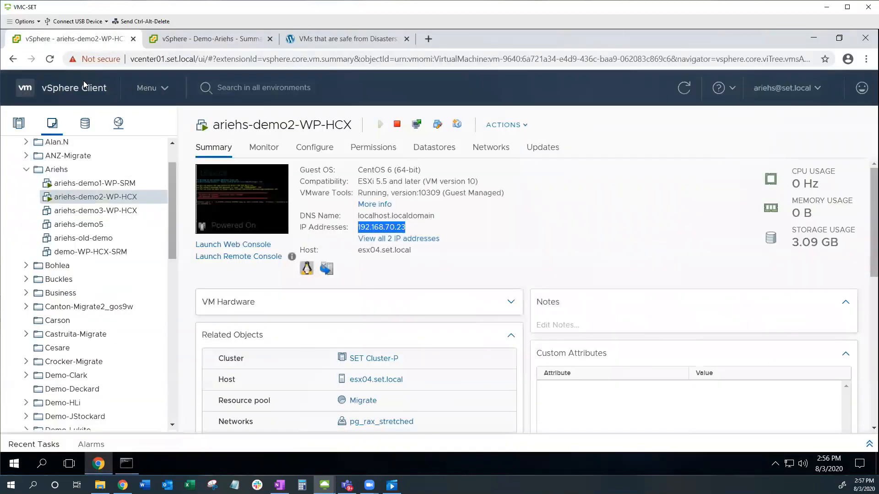
left_click(163, 88)
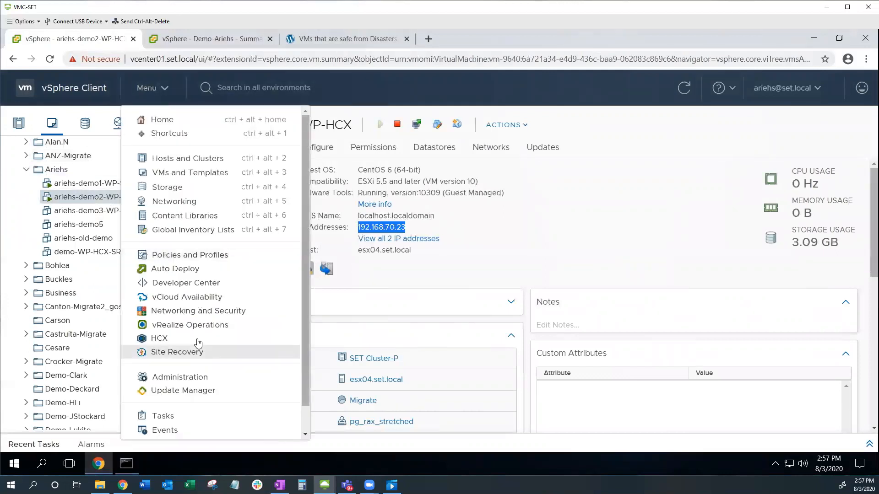
left_click(270, 340)
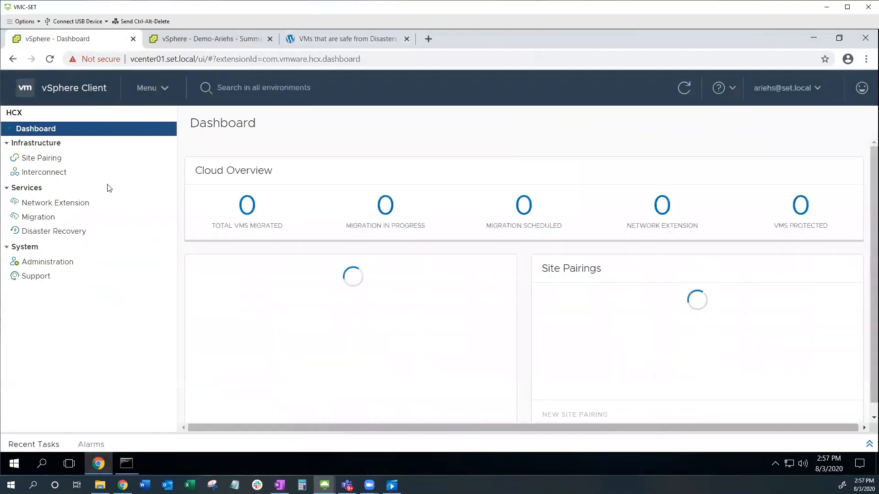
left_click(37, 217)
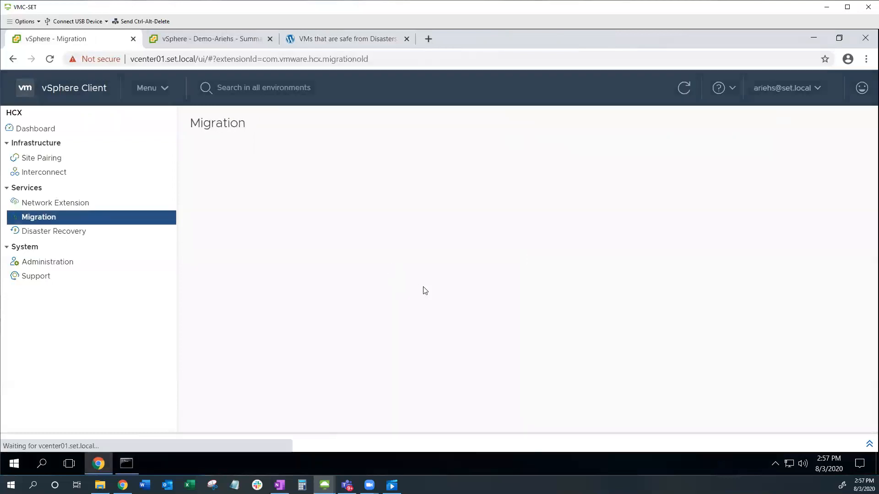